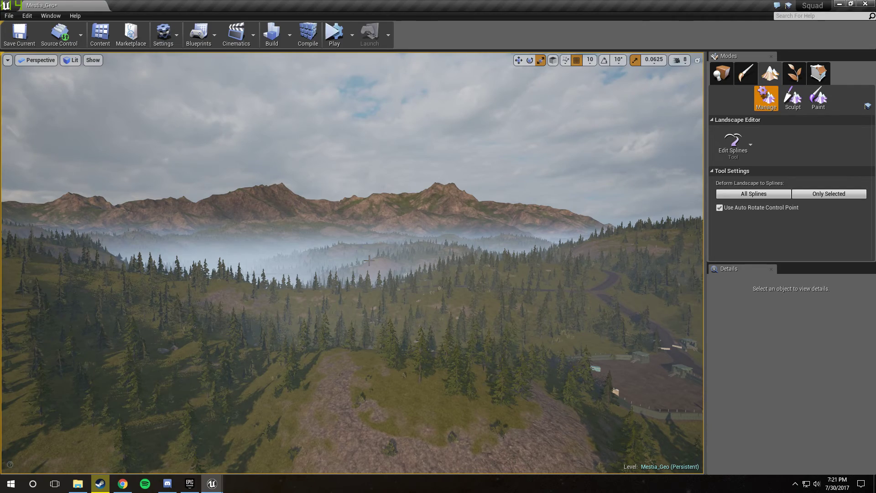
Step: Survey the map's landscape and examine the existing road and wall splines
{"action": "right_click_drag", "start_coordinate": [368, 260], "coordinate": [430, 296]}
{"action": "key", "text": "w"}
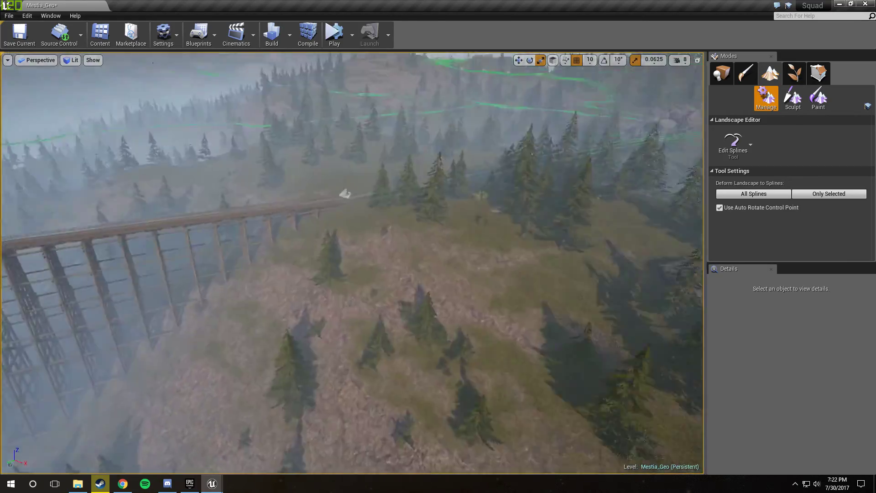
{"action": "right_click_drag", "start_coordinate": [351, 262], "coordinate": [421, 182]}
{"action": "key", "text": "w"}
{"action": "right_click_drag", "start_coordinate": [248, 207], "coordinate": [324, 230]}
{"action": "right_click_drag", "start_coordinate": [221, 386], "coordinate": [308, 344]}
{"action": "key", "text": "w"}
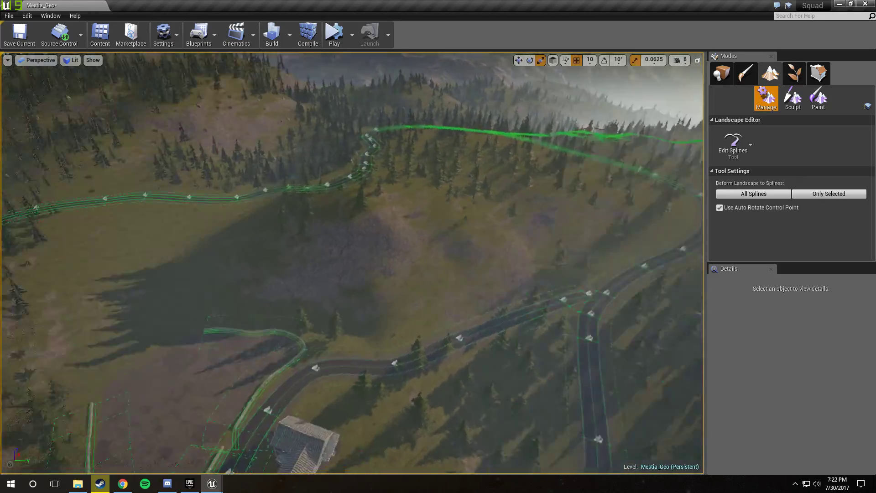
{"action": "mouse_move", "coordinate": [351, 263]}
{"action": "right_mouse_down"}
{"action": "mouse_move", "coordinate": [296, 254]}
{"action": "mouse_move", "coordinate": [297, 285]}
{"action": "mouse_move", "coordinate": [282, 267]}
{"action": "right_mouse_up"}
{"action": "key", "text": "w"}
{"action": "key", "text": "s"}
{"action": "mouse_move", "coordinate": [315, 303]}
{"action": "right_mouse_down"}
{"action": "mouse_move", "coordinate": [313, 279]}
{"action": "mouse_move", "coordinate": [338, 285]}
{"action": "mouse_move", "coordinate": [323, 305]}
{"action": "right_mouse_up"}
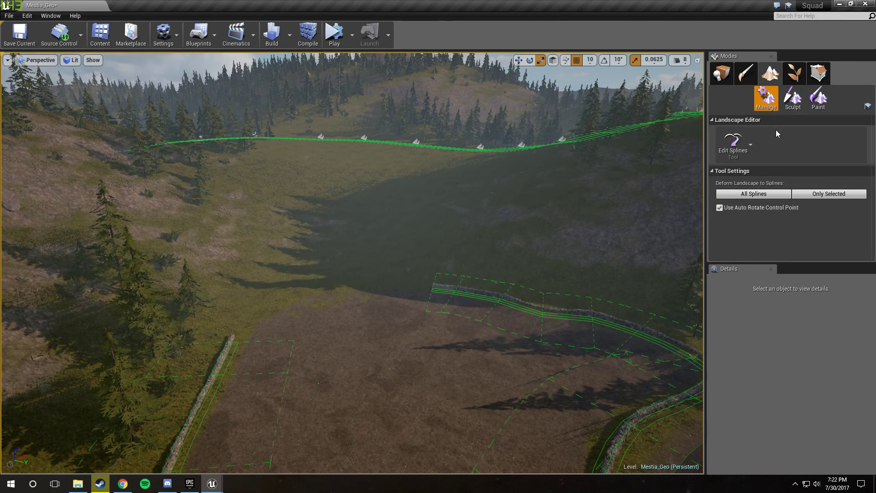
Step: Change the landscape tool to Selection and switch from landscape editing to Place mode
{"action": "left_click", "coordinate": [748, 144]}
{"action": "left_click", "coordinate": [743, 218]}
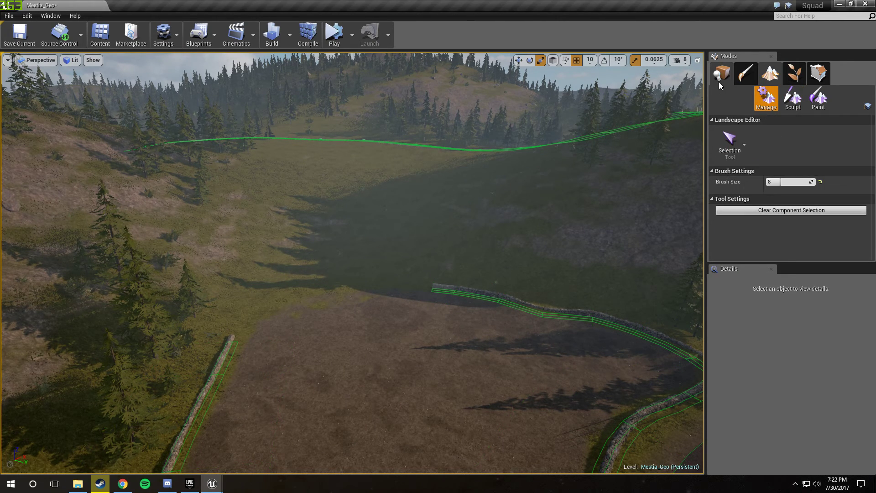
{"action": "left_click", "coordinate": [719, 79]}
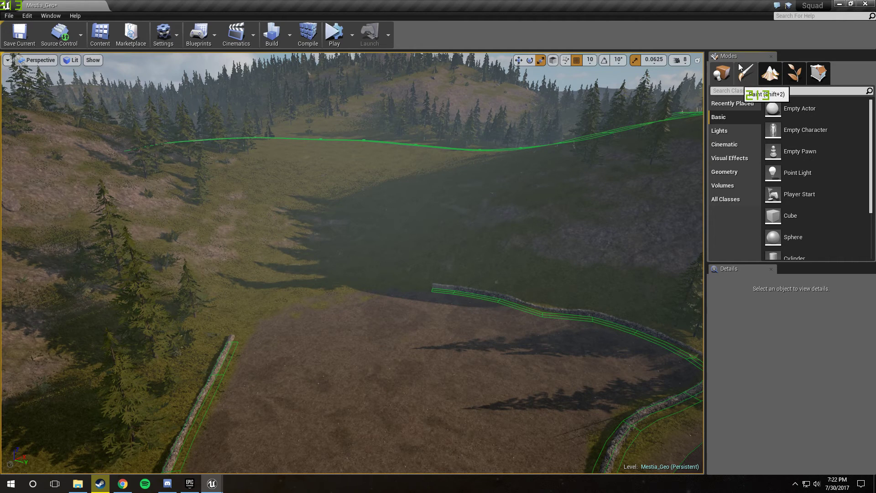
Step: Return to landscape Manage mode and activate the Edit Splines tool
{"action": "left_click", "coordinate": [774, 73]}
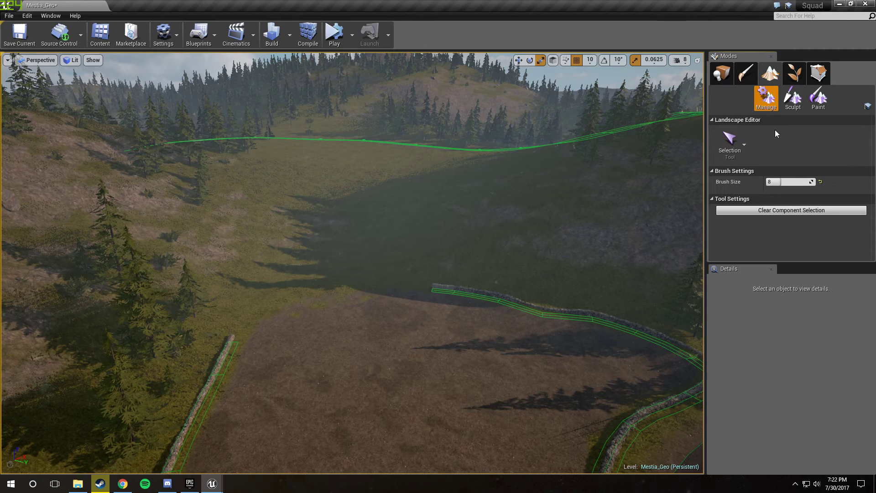
{"action": "left_click", "coordinate": [732, 139]}
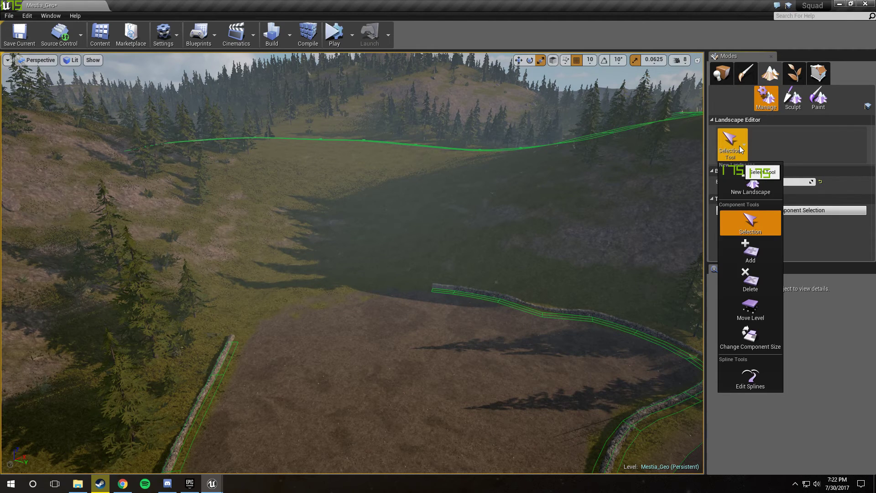
{"action": "left_click", "coordinate": [756, 385]}
Step: Examine the open dirt field between the stone walls as a site for new splines
{"action": "key", "text": "a"}
{"action": "right_click_drag", "start_coordinate": [439, 244], "coordinate": [464, 237]}
{"action": "key", "text": "d"}
{"action": "key", "text": "a"}
{"action": "right_click_drag", "start_coordinate": [409, 228], "coordinate": [493, 217]}
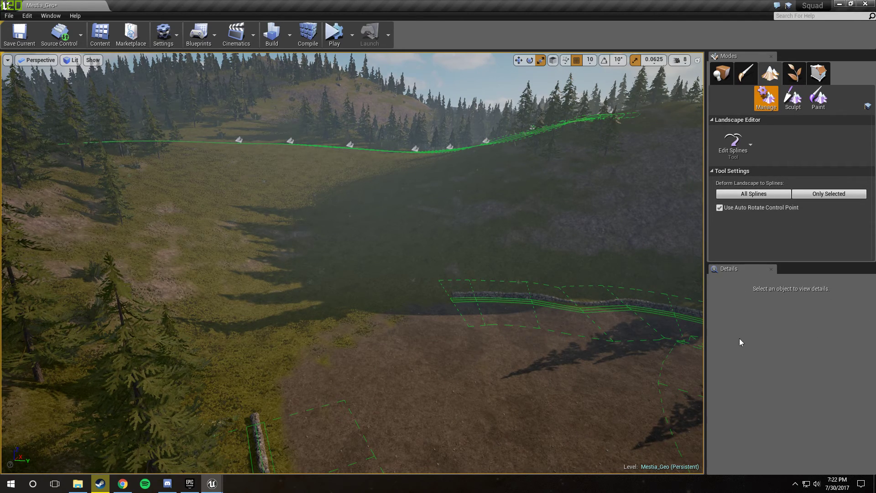
{"action": "mouse_move", "coordinate": [534, 314]}
{"action": "right_mouse_down"}
{"action": "mouse_move", "coordinate": [520, 323]}
{"action": "mouse_move", "coordinate": [539, 323]}
{"action": "mouse_move", "coordinate": [531, 302]}
{"action": "right_mouse_up"}
{"action": "key", "text": "w"}
{"action": "key", "text": "s"}
{"action": "key", "text": "w"}
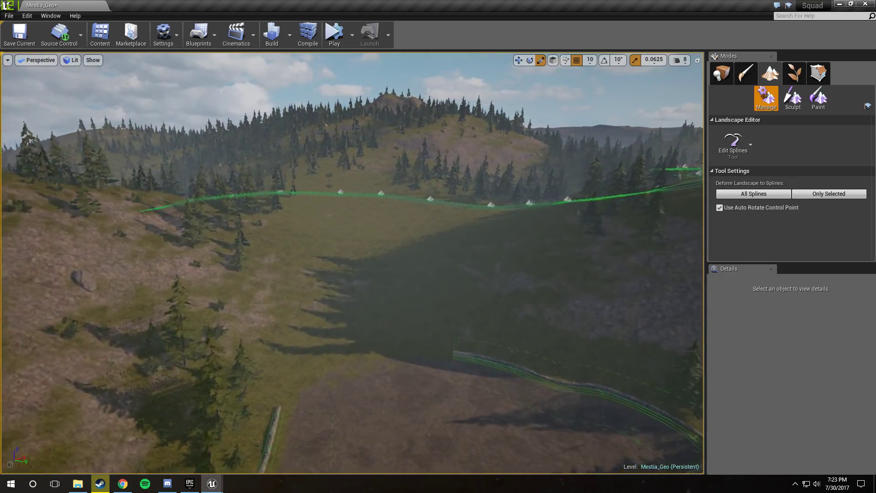
{"action": "right_click_drag", "start_coordinate": [401, 319], "coordinate": [399, 317]}
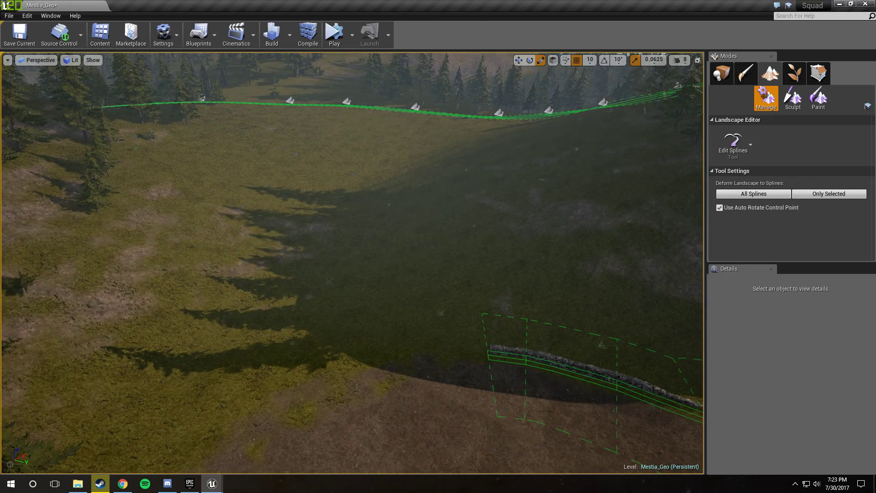
{"action": "key", "text": "s"}
{"action": "right_click_drag", "start_coordinate": [399, 316], "coordinate": [380, 298]}
{"action": "key", "text": "w"}
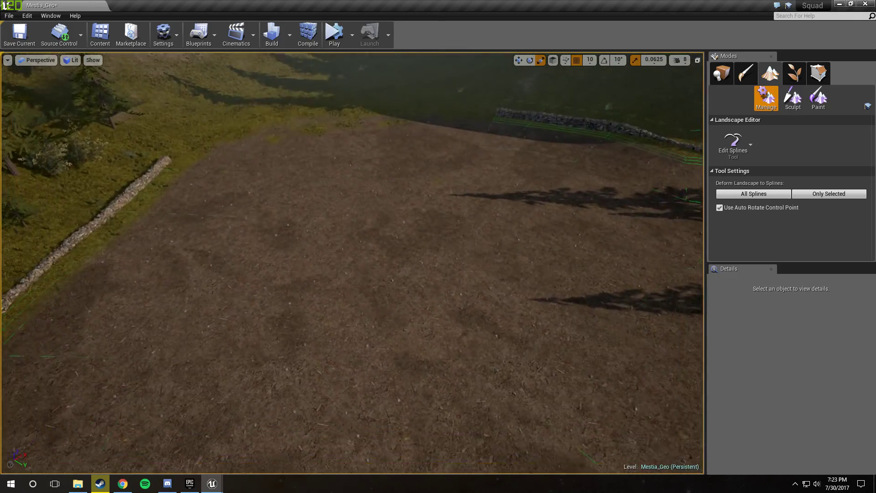
{"action": "key", "text": "s"}
{"action": "right_click_drag", "start_coordinate": [322, 343], "coordinate": [320, 331]}
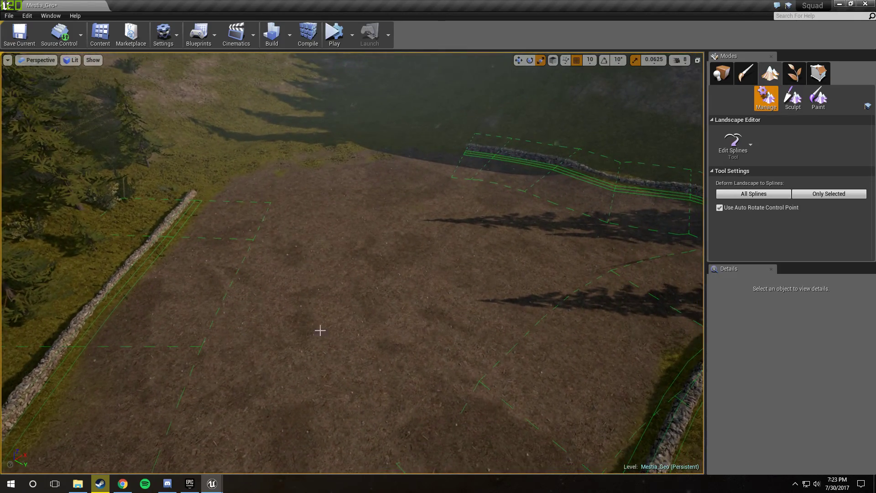
{"action": "right_click", "coordinate": [319, 330]}
{"action": "right_click_drag", "start_coordinate": [476, 229], "coordinate": [476, 229]}
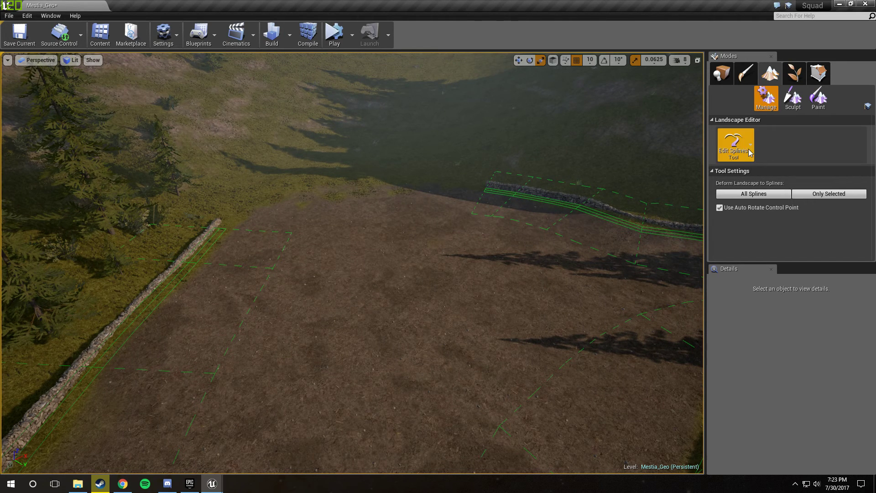
Step: Place a first landscape spline control point in the near part of the dirt field
{"action": "right_click_drag", "start_coordinate": [337, 218], "coordinate": [339, 219]}
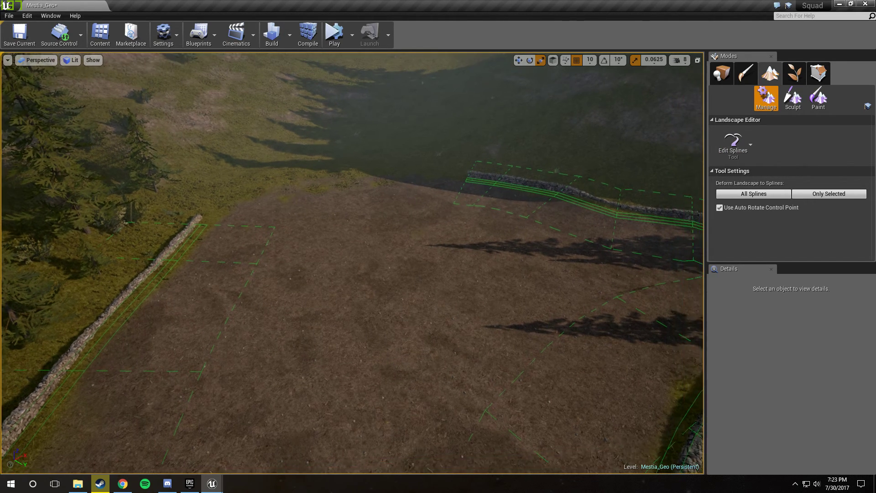
{"action": "left_click", "coordinate": [298, 366], "text": "ctrl"}
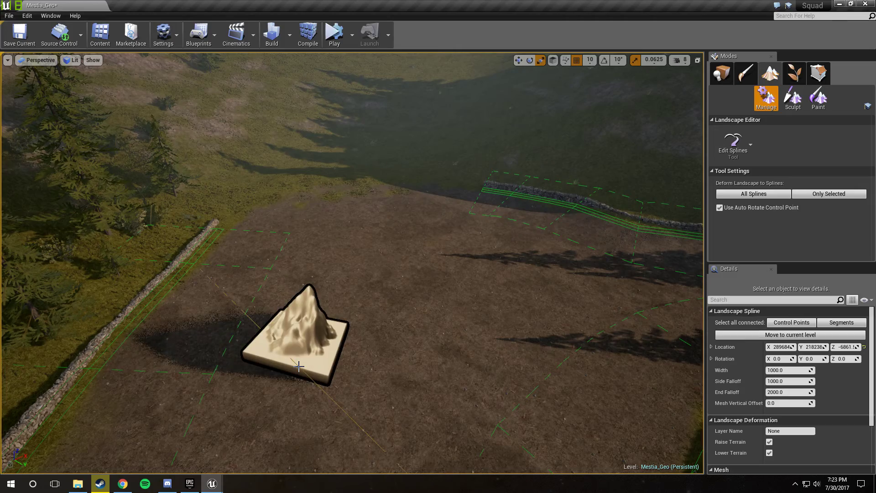
{"action": "right_click_drag", "start_coordinate": [298, 366], "coordinate": [395, 264]}
Step: Try adding a second connected control point at the default width, and undo it
{"action": "left_click", "coordinate": [397, 196], "text": "ctrl"}
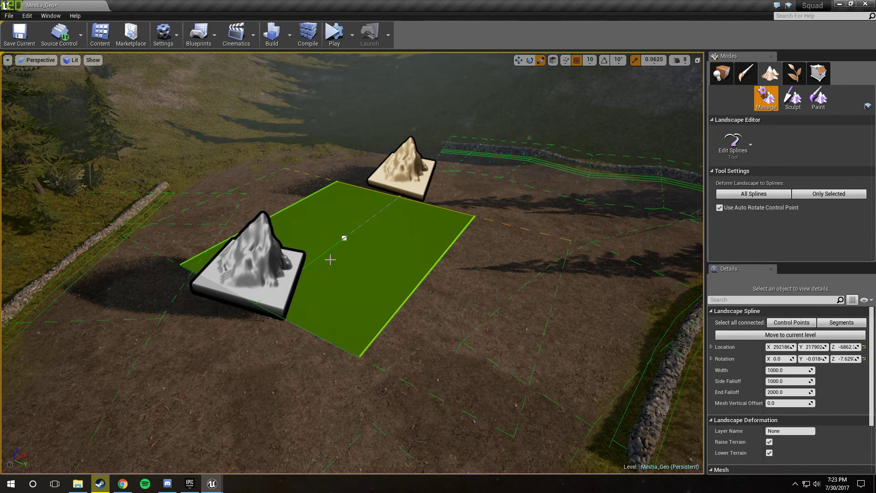
{"action": "right_click_drag", "start_coordinate": [388, 263], "coordinate": [349, 268]}
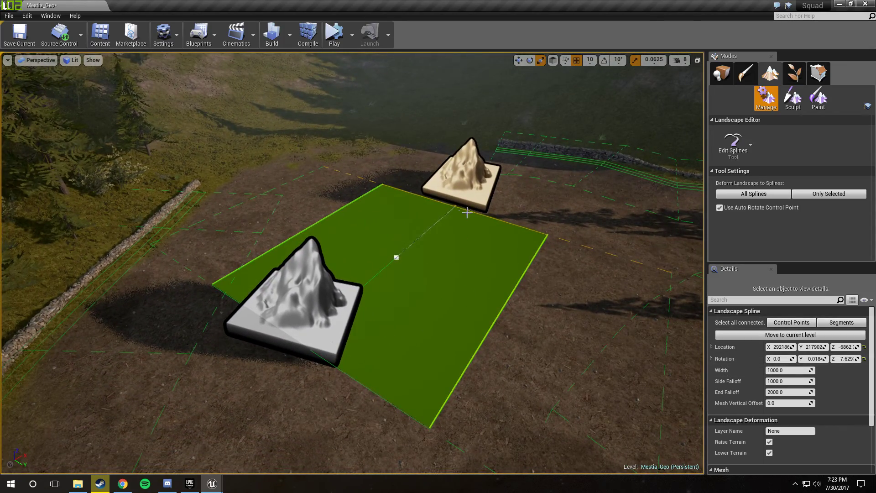
{"action": "key", "text": "ctrl+z"}
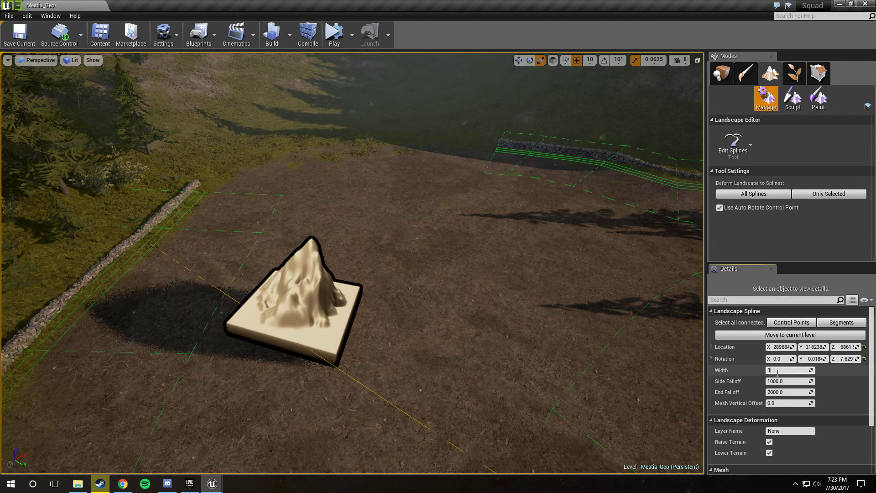
Step: Set the remaining control point's Width to 150, Side Falloff to 750 and End Falloff to 300
{"action": "key", "text": "Return"}
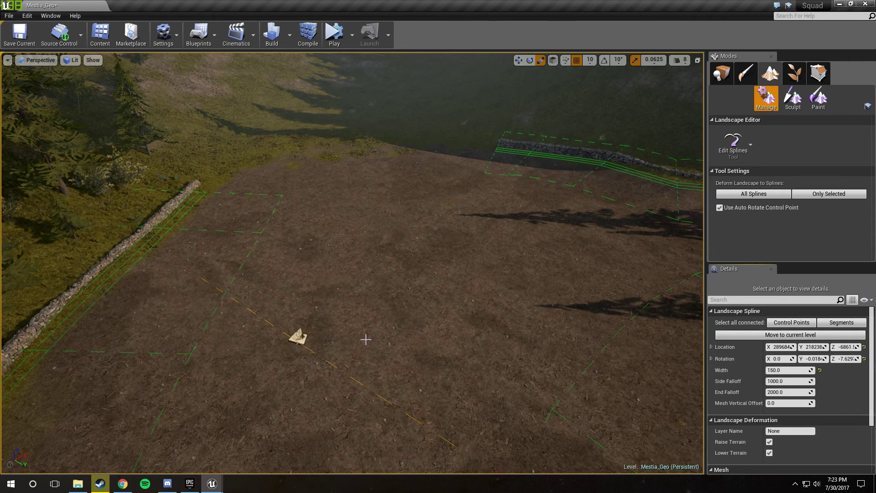
{"action": "key", "text": "w"}
{"action": "right_click_drag", "start_coordinate": [365, 340], "coordinate": [387, 342]}
{"action": "key", "text": "s"}
{"action": "left_click", "coordinate": [768, 382]}
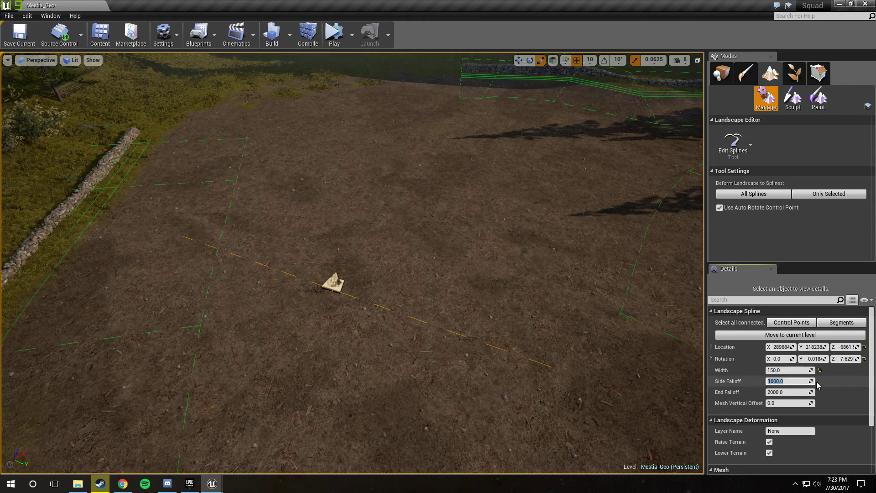
{"action": "type", "text": "750"}
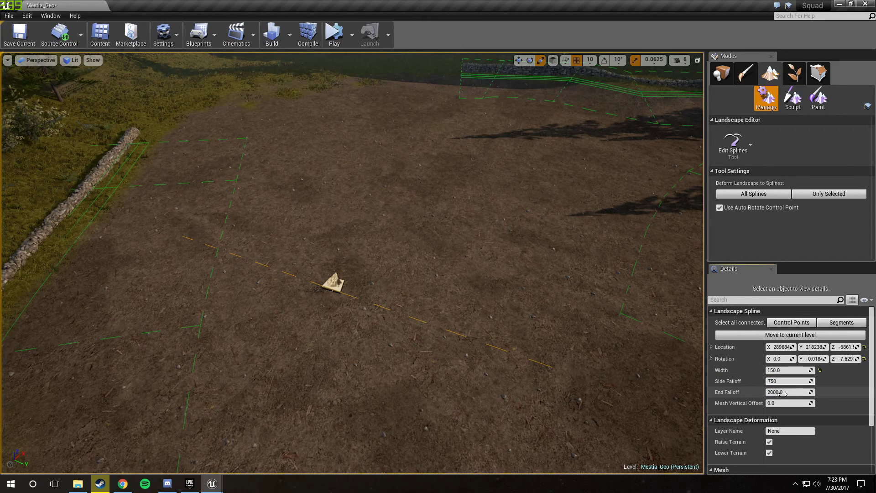
{"action": "left_click", "coordinate": [783, 392]}
{"action": "type", "text": "300"}
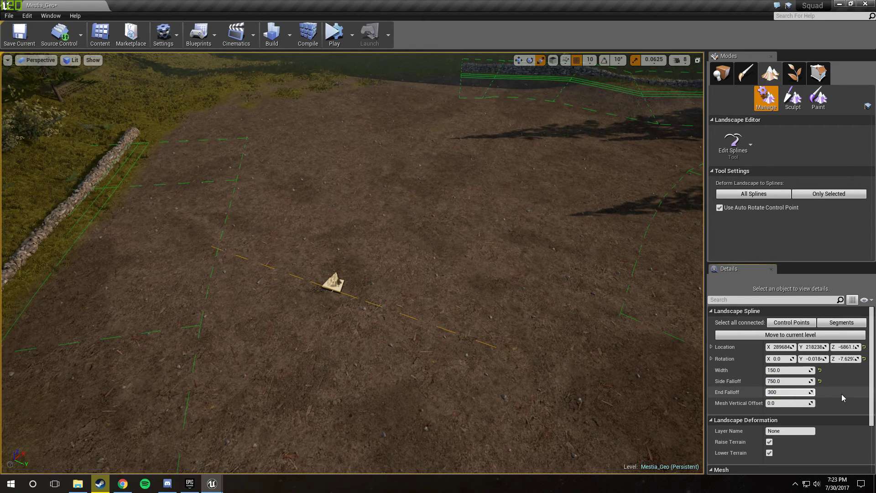
{"action": "key", "text": "Return"}
Step: Add a second connected control point farther up the dirt field to form a narrow straight spline strip
{"action": "left_click", "coordinate": [436, 161], "text": "ctrl"}
{"action": "right_click_drag", "start_coordinate": [455, 206], "coordinate": [345, 284]}
{"action": "right_click_drag", "start_coordinate": [561, 250], "coordinate": [479, 215]}
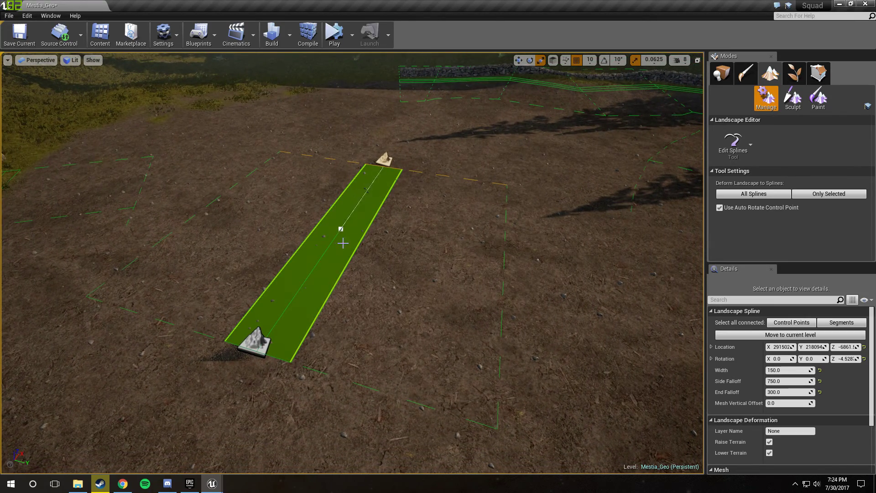
{"action": "right_click_drag", "start_coordinate": [423, 254], "coordinate": [422, 254]}
{"action": "right_click_drag", "start_coordinate": [515, 255], "coordinate": [538, 267]}
{"action": "right_click_drag", "start_coordinate": [515, 310], "coordinate": [515, 319]}
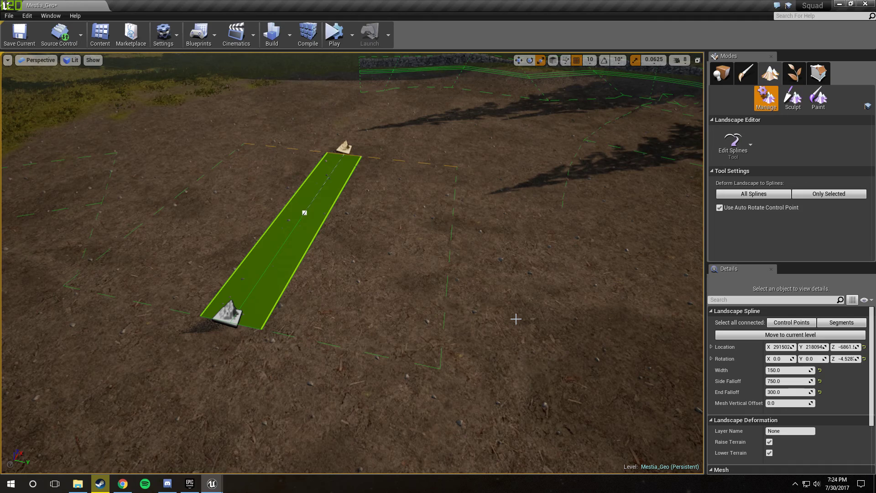
Step: Place a separate control point beside the first strip with Width 150, Side Falloff 750 and End Falloff 300
{"action": "left_click", "coordinate": [515, 319]}
{"action": "right_click_drag", "start_coordinate": [389, 248], "coordinate": [389, 247]}
{"action": "left_click", "coordinate": [395, 312], "text": "ctrl"}
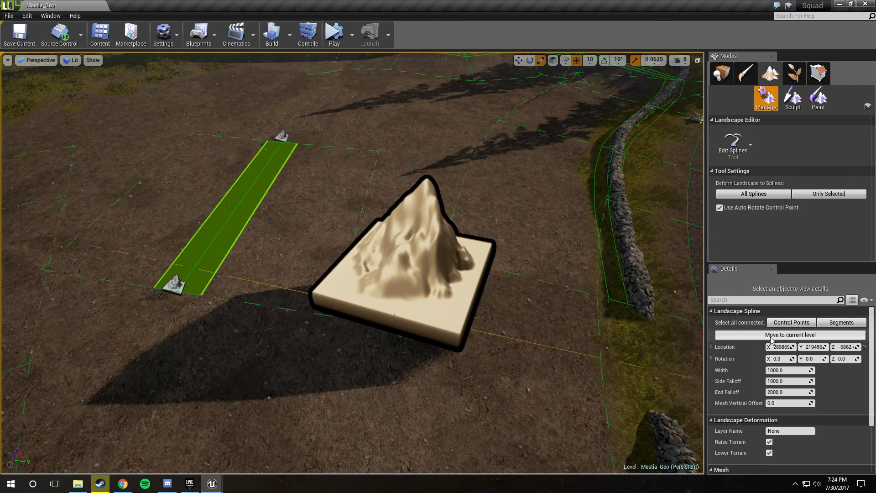
{"action": "left_click", "coordinate": [771, 371]}
{"action": "type", "text": "150"}
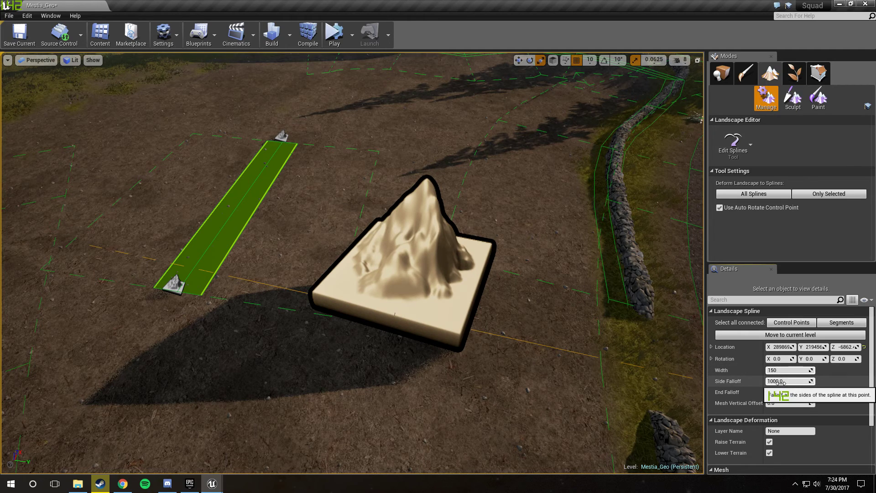
{"action": "left_click", "coordinate": [781, 382]}
{"action": "type", "text": "750"}
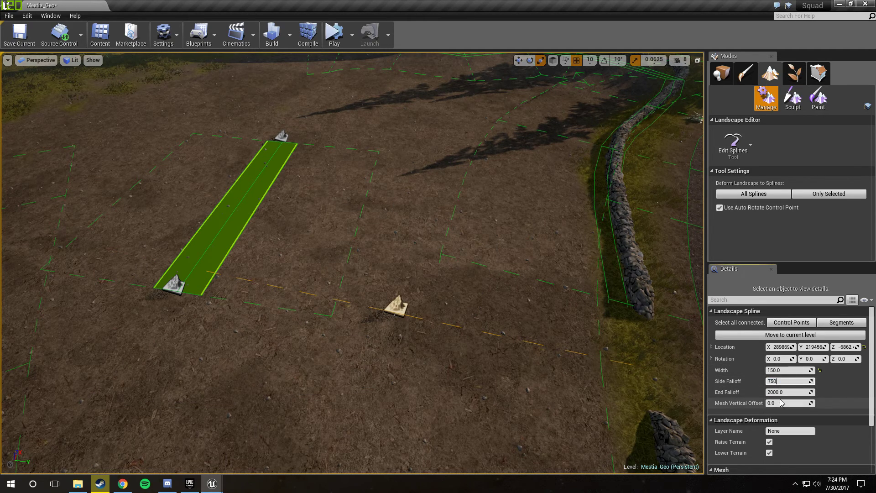
{"action": "left_click", "coordinate": [781, 392]}
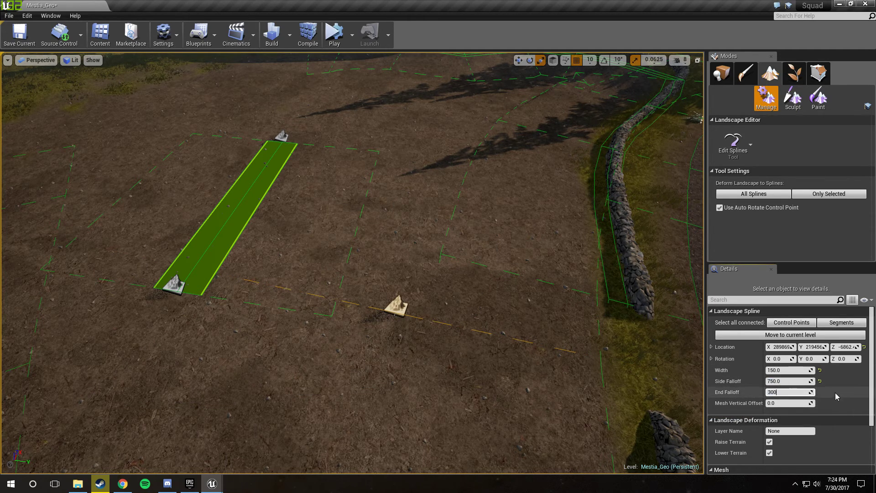
{"action": "key", "text": "Return"}
Step: Extend the separate point into a second strip and connect its near point to the first strip's far point
{"action": "left_click", "coordinate": [422, 170], "text": "ctrl"}
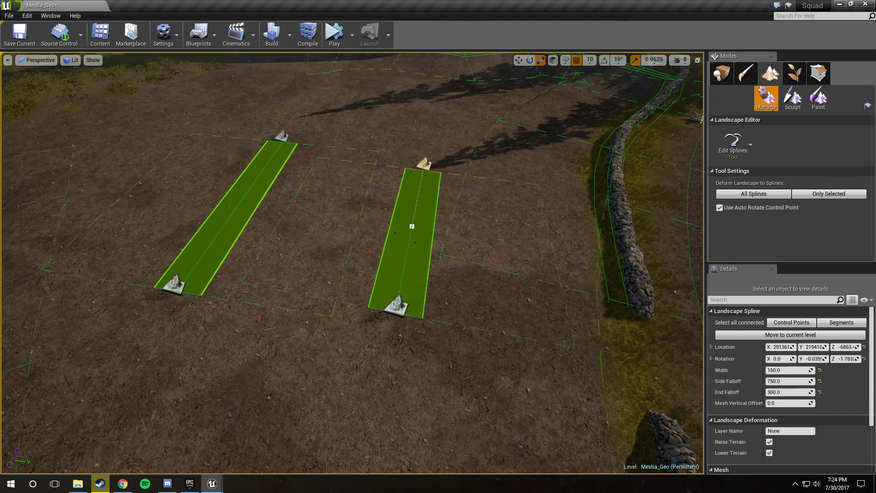
{"action": "mouse_move", "coordinate": [423, 170]}
{"action": "right_mouse_down"}
{"action": "mouse_move", "coordinate": [422, 155]}
{"action": "mouse_move", "coordinate": [422, 178]}
{"action": "mouse_move", "coordinate": [449, 167]}
{"action": "mouse_move", "coordinate": [437, 164]}
{"action": "right_mouse_up"}
{"action": "left_click", "coordinate": [500, 331]}
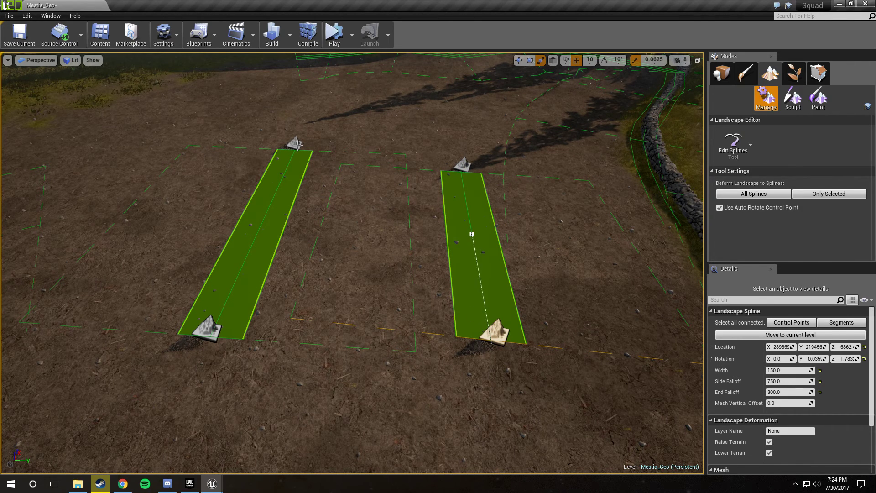
{"action": "left_click", "coordinate": [296, 144], "text": "ctrl"}
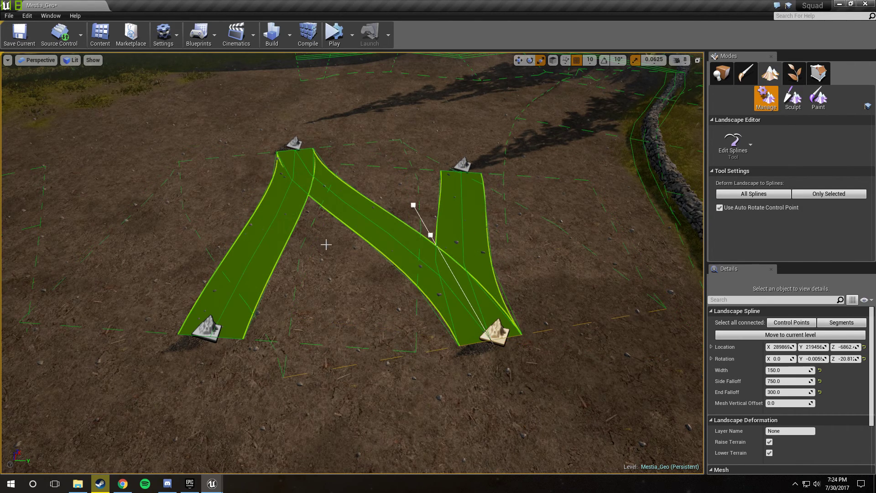
Step: Connect the first strip's near control point to the second strip's far control point
{"action": "right_click_drag", "start_coordinate": [387, 301], "coordinate": [319, 310]}
{"action": "key", "text": "a"}
{"action": "key", "text": "d"}
{"action": "left_click", "coordinate": [251, 293]}
{"action": "left_click", "coordinate": [618, 177], "text": "ctrl"}
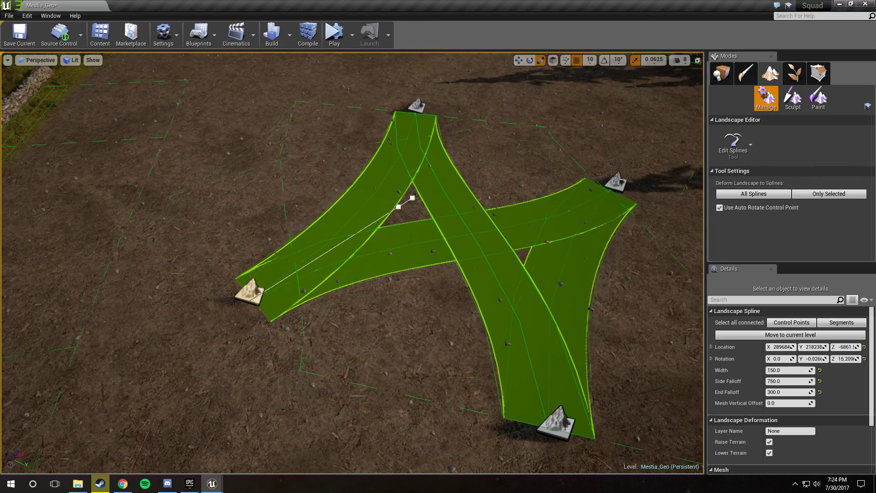
Step: Delete the diagonal segment joining the first strip's far point to the second strip's near point
{"action": "right_click_drag", "start_coordinate": [381, 264], "coordinate": [381, 264]}
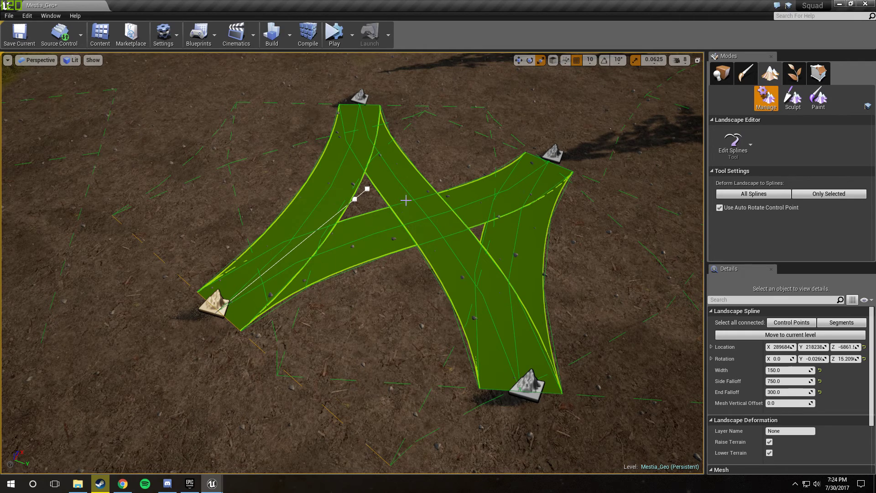
{"action": "right_click_drag", "start_coordinate": [271, 288], "coordinate": [271, 289]}
{"action": "left_click", "coordinate": [395, 253]}
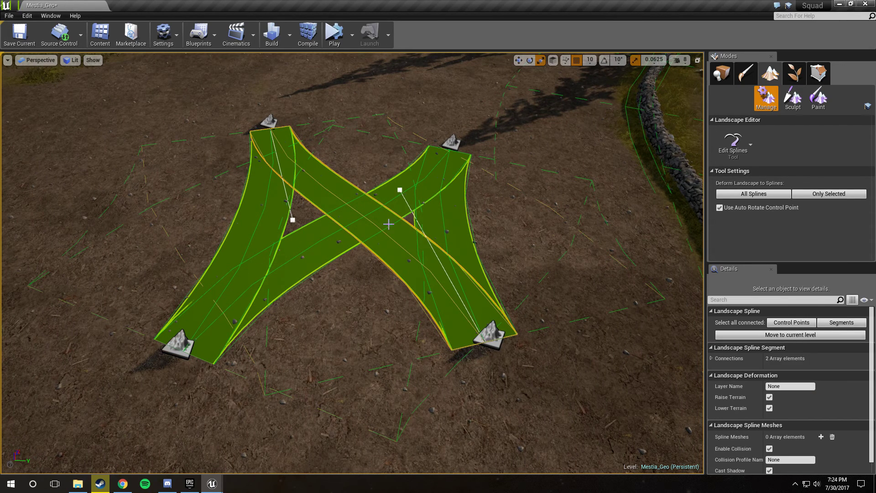
{"action": "key", "text": "Delete"}
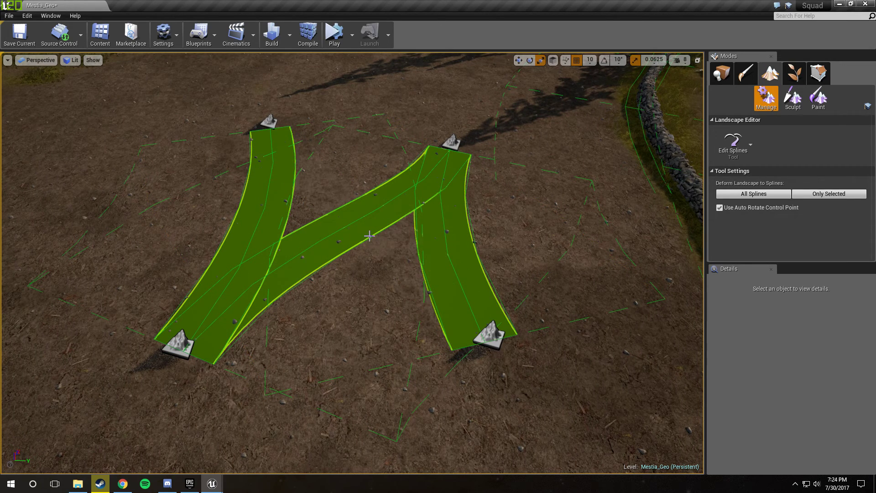
Step: Delete the diagonal segment joining the first strip's near control point to the second strip's far control point
{"action": "left_click", "coordinate": [356, 227]}
{"action": "key", "text": "Delete"}
Step: Split the first strip with a new control point at its middle and shift that point slightly sideways
{"action": "left_click", "coordinate": [264, 222]}
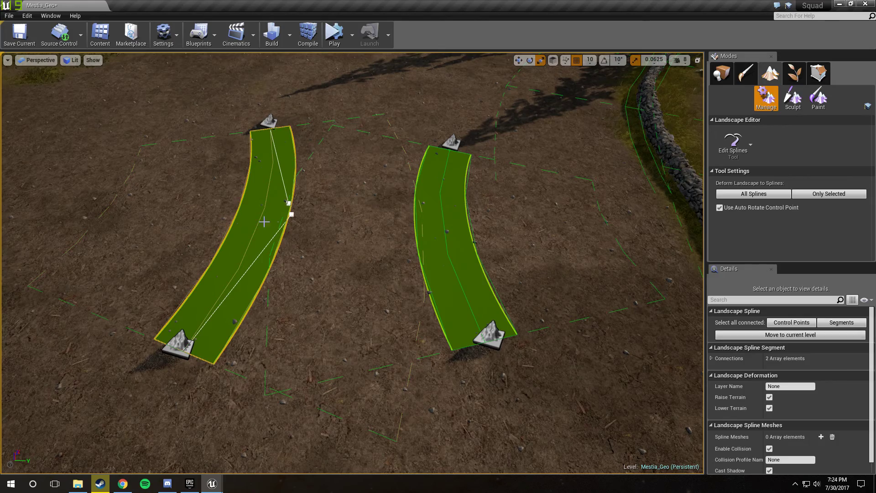
{"action": "key", "text": "e"}
{"action": "right_click_drag", "start_coordinate": [208, 307], "coordinate": [256, 310]}
{"action": "left_click", "coordinate": [262, 357]}
{"action": "right_click_drag", "start_coordinate": [308, 300], "coordinate": [336, 273]}
{"action": "left_click", "coordinate": [328, 196]}
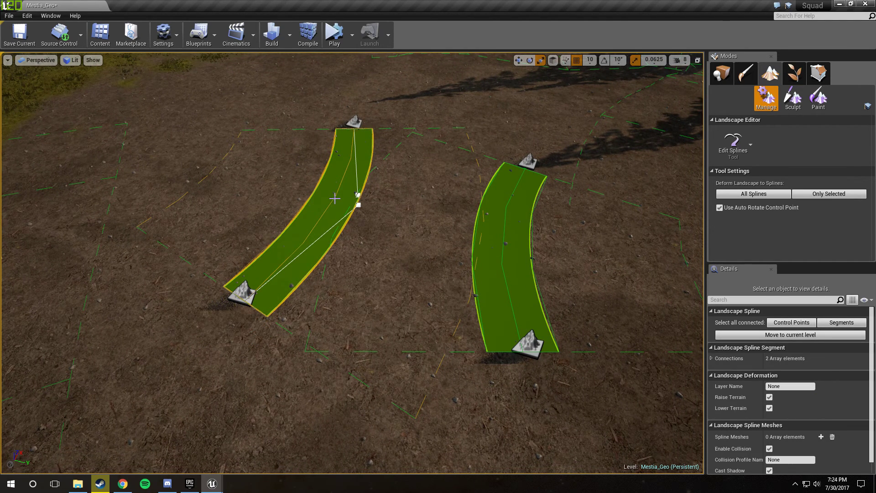
{"action": "left_click", "coordinate": [334, 198], "text": "ctrl"}
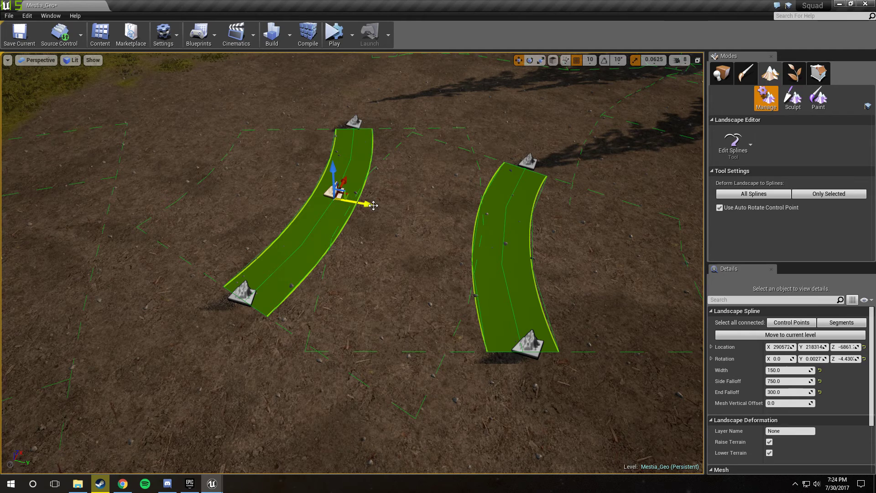
{"action": "left_click_drag", "start_coordinate": [373, 205], "coordinate": [348, 190]}
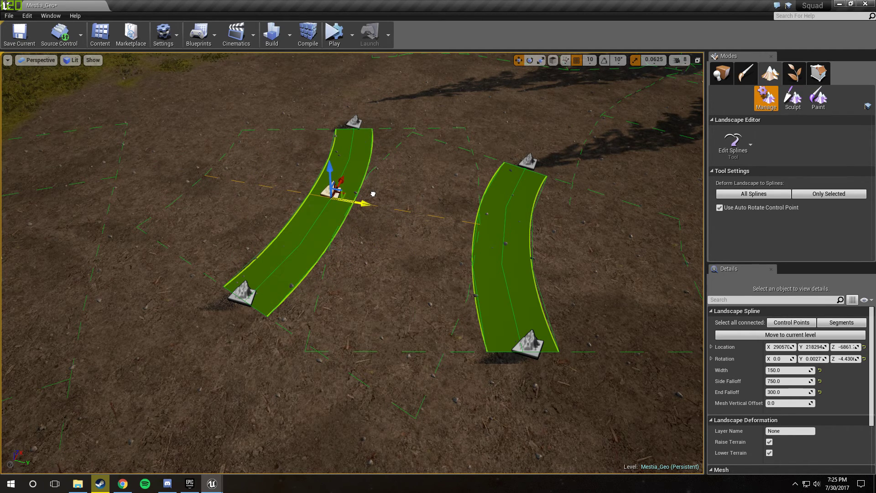
Step: Delete the first strip's middle control point and join the two segments attached to it
{"action": "right_click_drag", "start_coordinate": [312, 268], "coordinate": [274, 271]}
{"action": "right_click_drag", "start_coordinate": [438, 287], "coordinate": [479, 278]}
{"action": "key", "text": "Delete"}
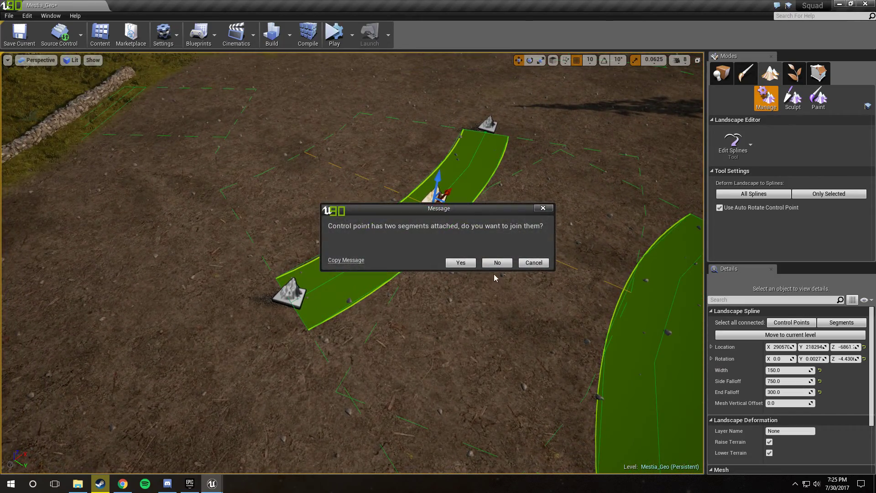
{"action": "left_click", "coordinate": [463, 264]}
{"action": "right_click_drag", "start_coordinate": [393, 283], "coordinate": [456, 274]}
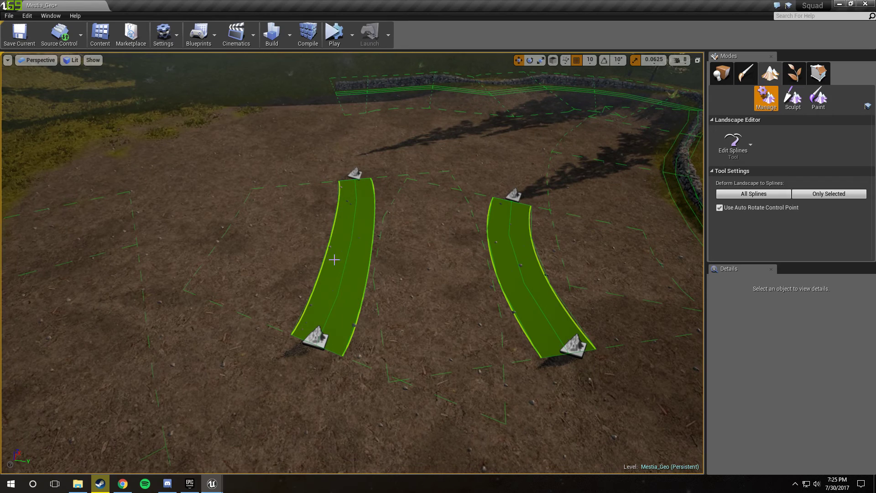
Step: Auto-rotate both end control points of the first strip so the strip runs straight
{"action": "right_click_drag", "start_coordinate": [370, 266], "coordinate": [370, 260]}
{"action": "left_click", "coordinate": [359, 185]}
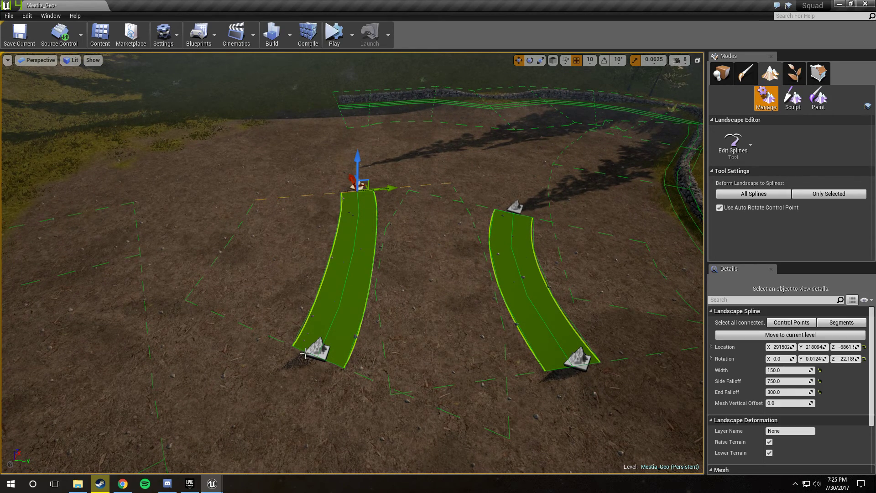
{"action": "key", "text": "r"}
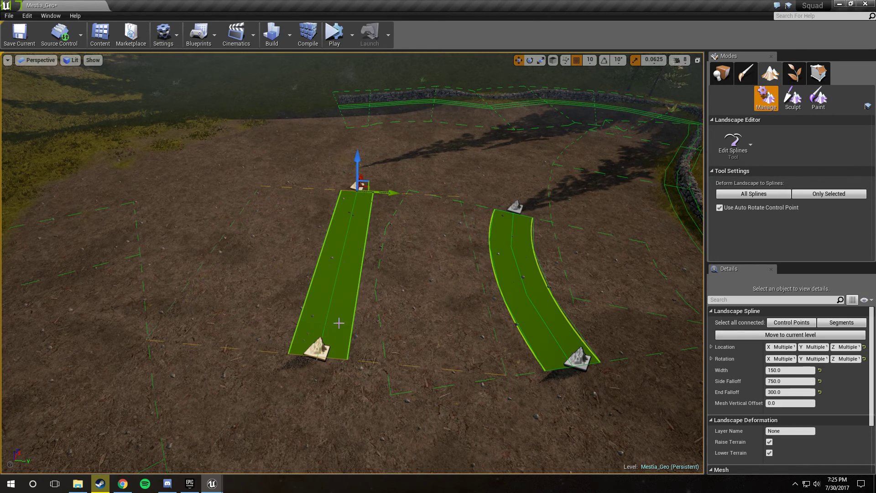
Step: Straighten the second strip by auto-rotating its far and near control points together
{"action": "right_click_drag", "start_coordinate": [358, 295], "coordinate": [320, 307]}
{"action": "left_click_drag", "start_coordinate": [361, 175], "coordinate": [464, 130], "text": "alt"}
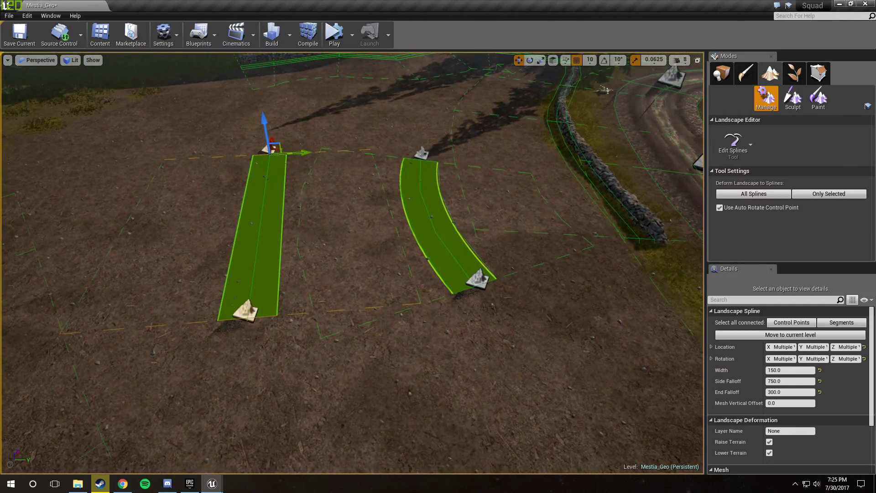
{"action": "left_click", "coordinate": [423, 155]}
{"action": "left_click", "coordinate": [480, 281], "text": "shift"}
{"action": "key", "text": "r"}
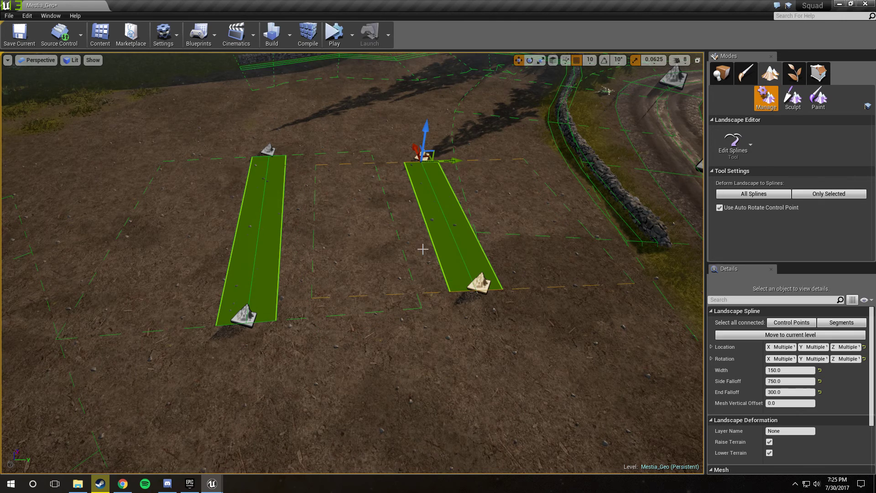
Step: Split the second strip with a new middle control point and move it sideways towards the first strip
{"action": "right_click_drag", "start_coordinate": [423, 249], "coordinate": [405, 218]}
{"action": "left_click", "coordinate": [438, 192], "text": "ctrl"}
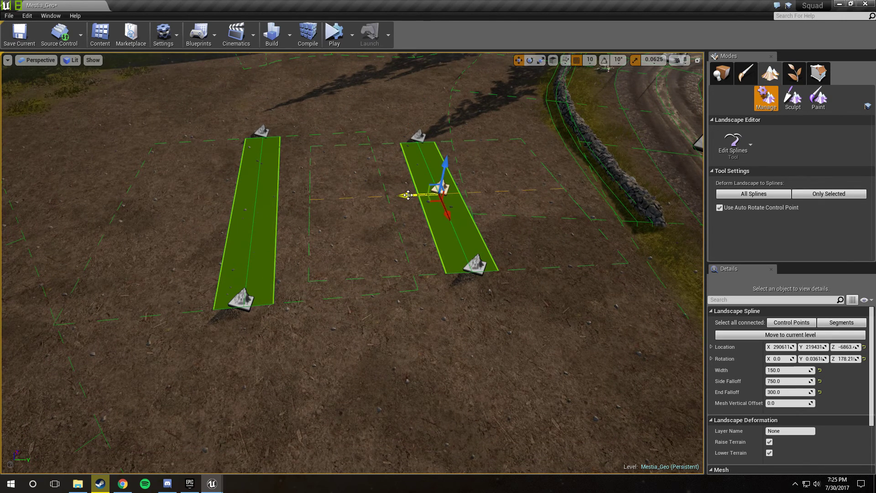
{"action": "left_click_drag", "start_coordinate": [408, 195], "coordinate": [354, 199]}
{"action": "left_click", "coordinate": [454, 206]}
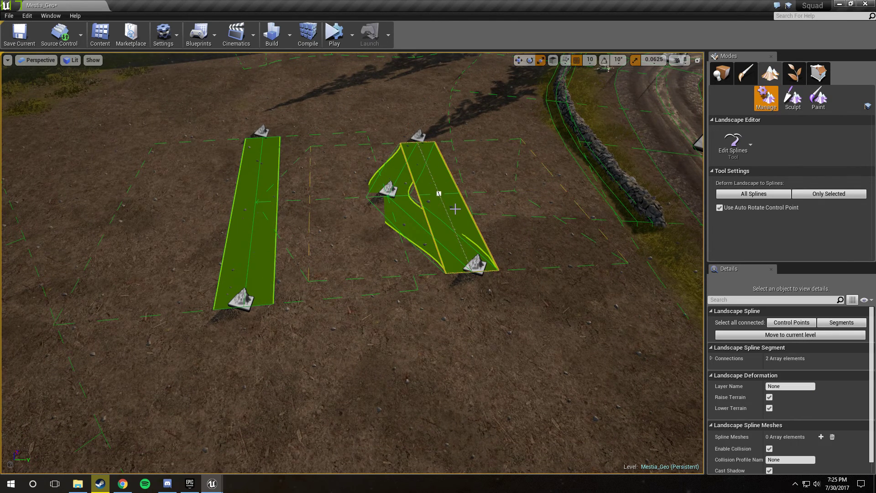
Step: Rotate the second strip's near control point about the vertical axis to about -15.9 degrees
{"action": "left_click", "coordinate": [476, 265]}
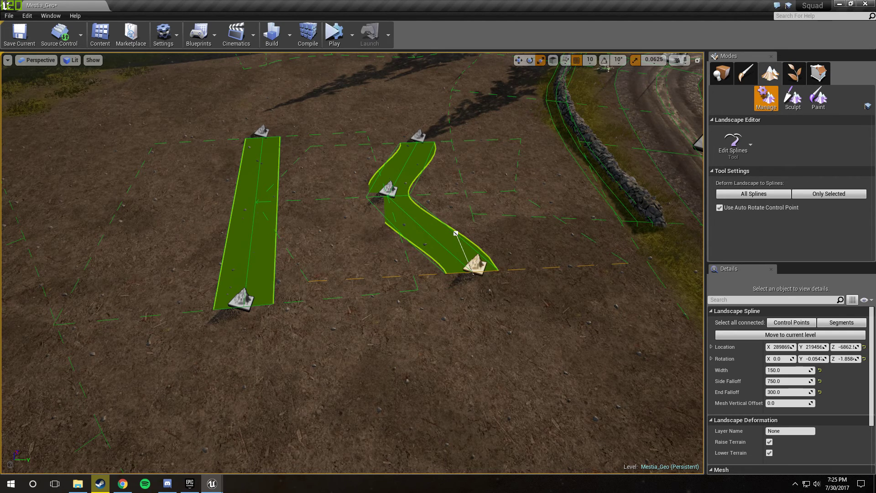
{"action": "key", "text": "e"}
{"action": "left_click_drag", "start_coordinate": [460, 308], "coordinate": [355, 189]}
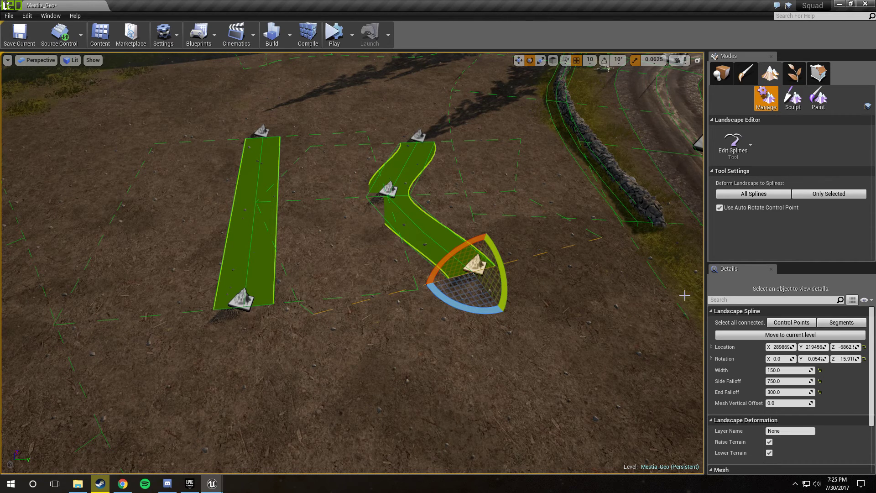
Step: Select all connected control points of the second strip and examine the curved strip from several angles
{"action": "left_click", "coordinate": [791, 322]}
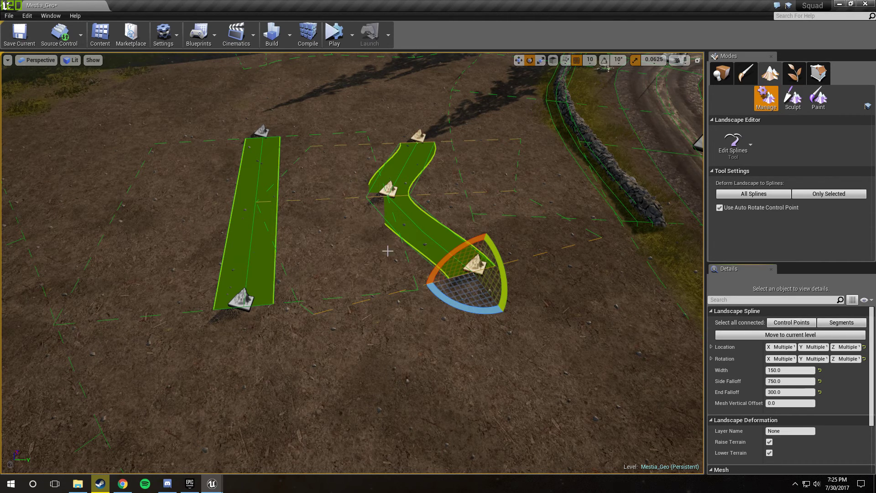
{"action": "scroll", "coordinate": [300, 246], "scroll_direction": "up", "scroll_amount": 1}
{"action": "key", "text": "d"}
{"action": "right_click_drag", "start_coordinate": [388, 261], "coordinate": [350, 258]}
{"action": "key", "text": "a"}
{"action": "key", "text": "d"}
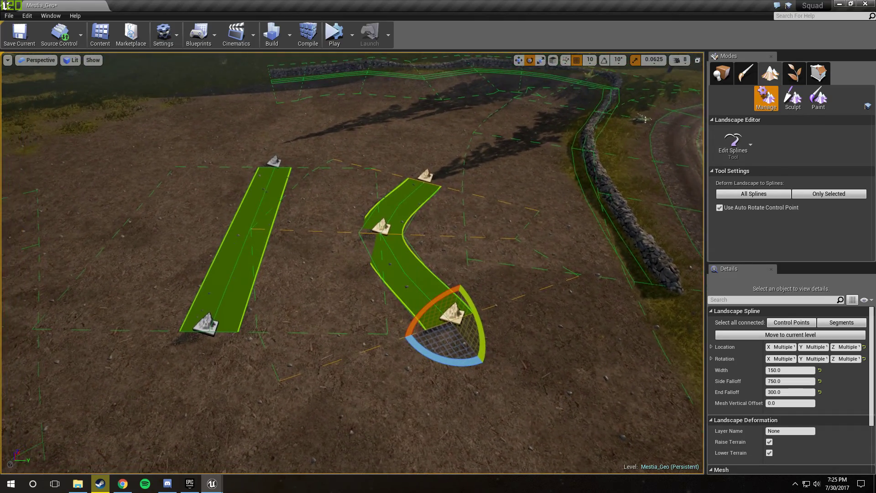
{"action": "key", "text": "a"}
{"action": "right_click_drag", "start_coordinate": [402, 284], "coordinate": [420, 292]}
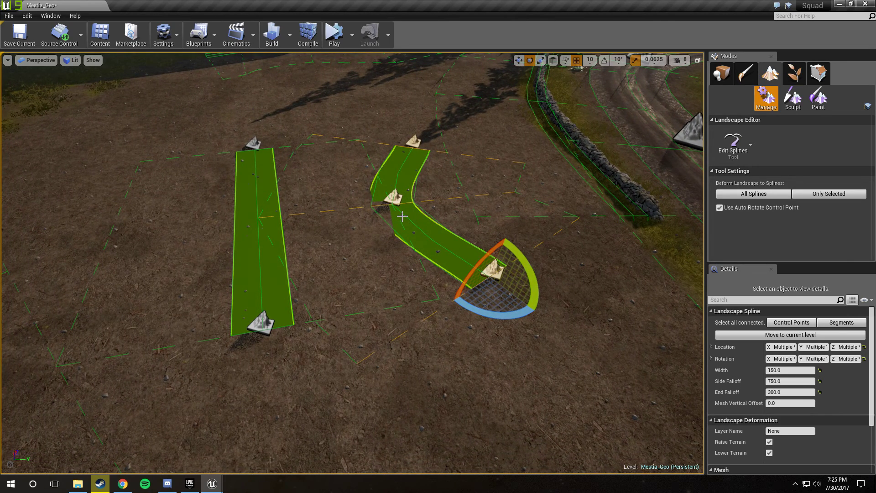
{"action": "mouse_move", "coordinate": [378, 239]}
{"action": "right_mouse_down"}
{"action": "mouse_move", "coordinate": [394, 221]}
{"action": "mouse_move", "coordinate": [404, 230]}
{"action": "mouse_move", "coordinate": [374, 237]}
{"action": "right_mouse_up"}
Step: Raise the second strip's middle control point straight up to a Z location of about -6523
{"action": "key", "text": "w"}
{"action": "key", "text": "d"}
{"action": "key", "text": "w"}
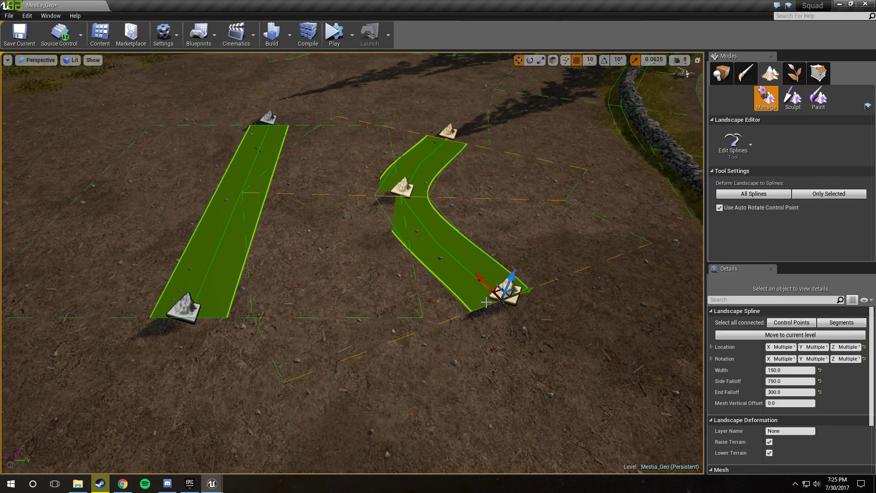
{"action": "mouse_move", "coordinate": [509, 280]}
{"action": "left_mouse_down"}
{"action": "mouse_move", "coordinate": [551, 185]}
{"action": "mouse_move", "coordinate": [511, 274]}
{"action": "left_mouse_up"}
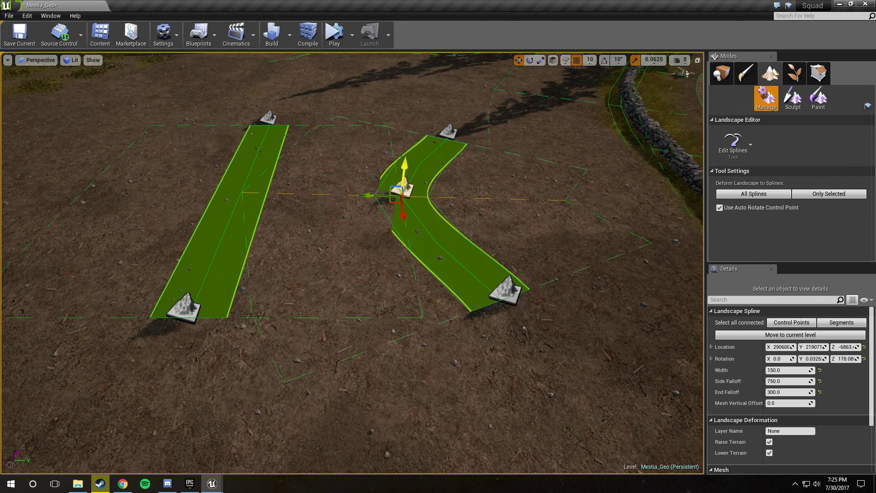
{"action": "left_click_drag", "start_coordinate": [403, 168], "coordinate": [407, 97]}
{"action": "right_click_drag", "start_coordinate": [405, 167], "coordinate": [397, 174]}
{"action": "key", "text": "d"}
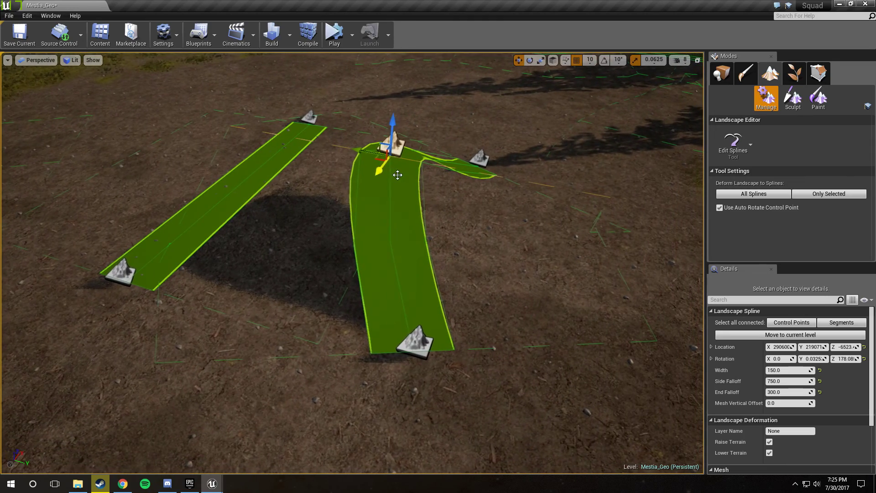
Step: Select the second strip's two segments and examine the raised arch and its tangent handles from several sides
{"action": "left_click", "coordinate": [385, 173]}
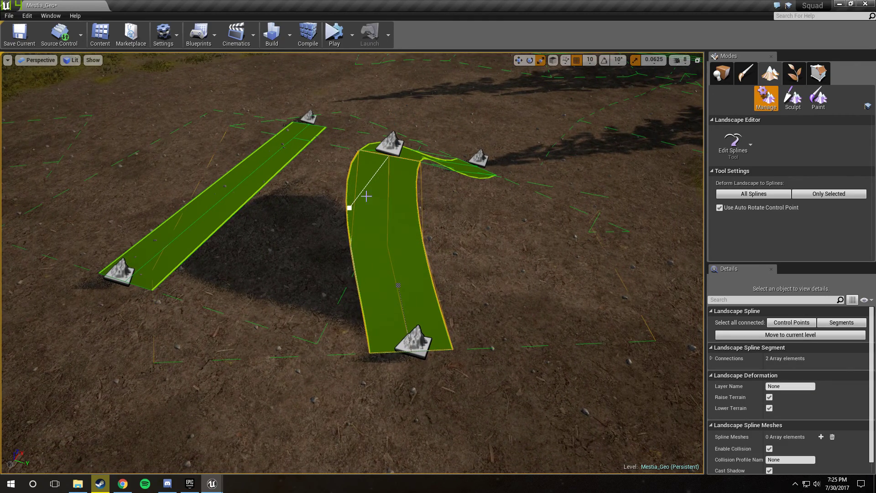
{"action": "right_click_drag", "start_coordinate": [348, 320], "coordinate": [352, 315]}
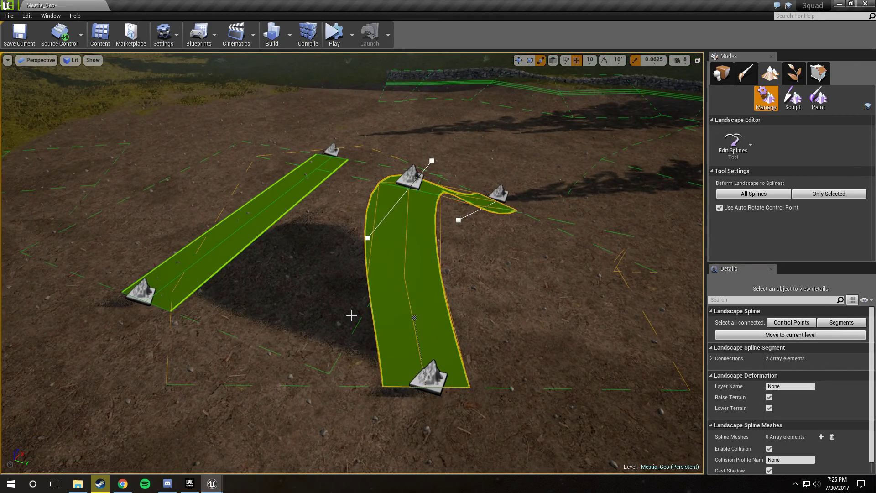
{"action": "right_click_drag", "start_coordinate": [405, 314], "coordinate": [320, 304]}
{"action": "key", "text": "d"}
{"action": "key", "text": "a"}
{"action": "key", "text": "d"}
{"action": "right_click_drag", "start_coordinate": [377, 322], "coordinate": [360, 324]}
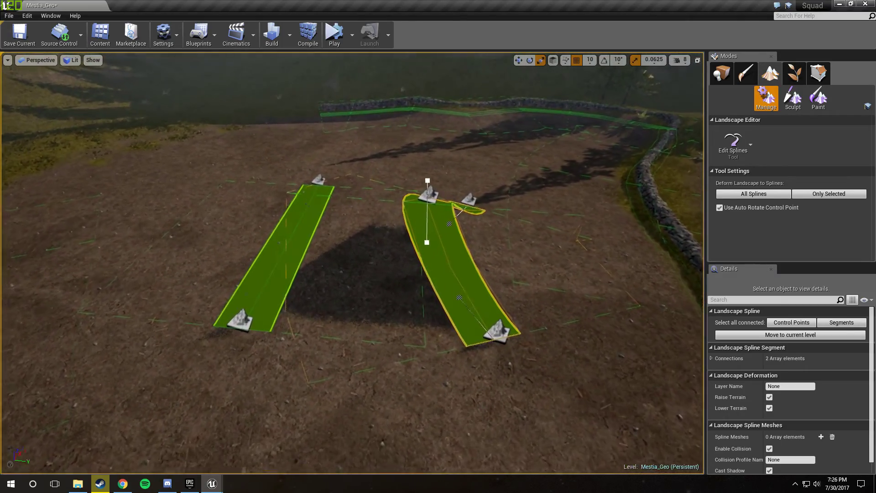
{"action": "right_click_drag", "start_coordinate": [360, 324], "coordinate": [439, 294]}
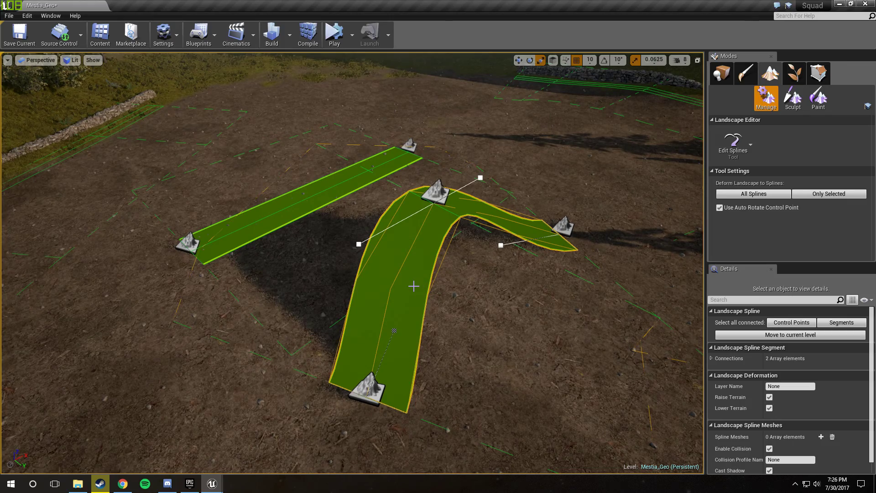
{"action": "right_click_drag", "start_coordinate": [351, 290], "coordinate": [454, 288]}
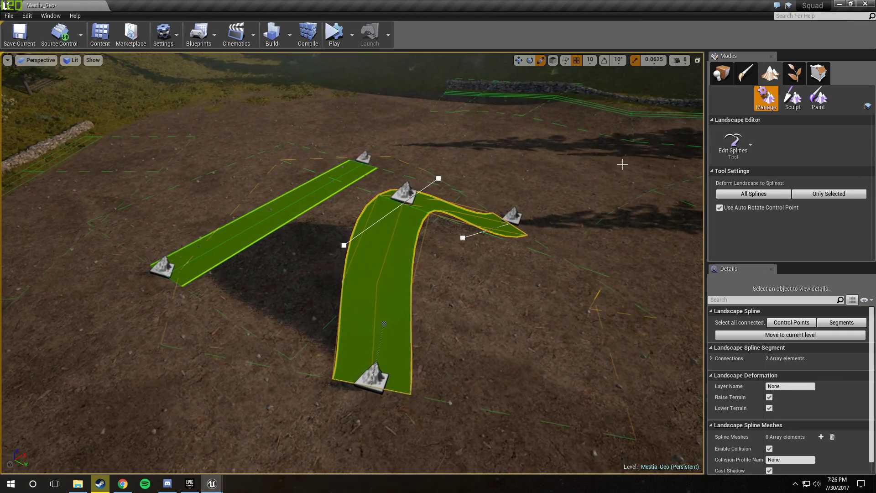
Step: Select all connected control points of the raised strip and review their deformation and mesh settings
{"action": "scroll", "coordinate": [796, 334], "scroll_direction": "down", "scroll_amount": 1}
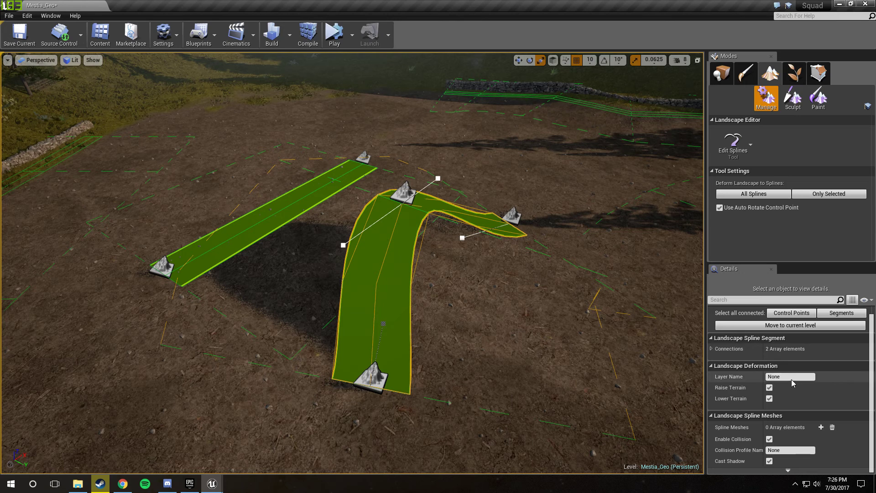
{"action": "scroll", "coordinate": [795, 375], "scroll_direction": "up", "scroll_amount": 1}
{"action": "left_click", "coordinate": [791, 322]}
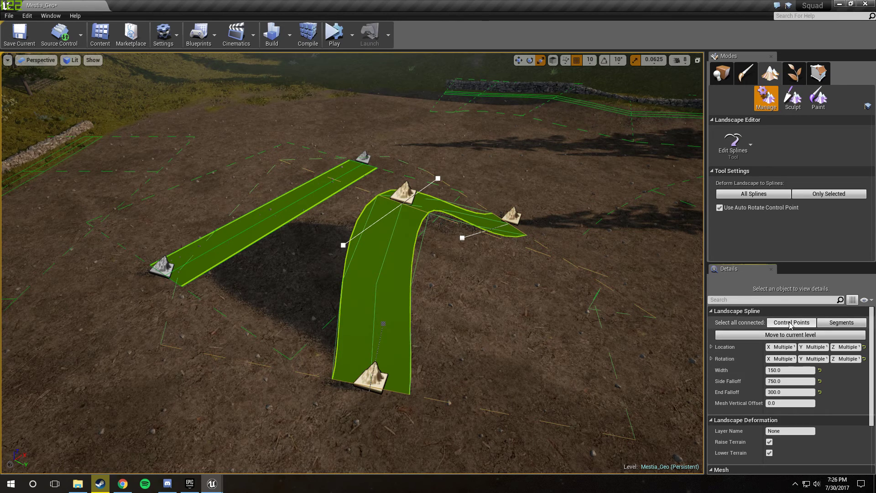
{"action": "scroll", "coordinate": [786, 379], "scroll_direction": "down", "scroll_amount": 5}
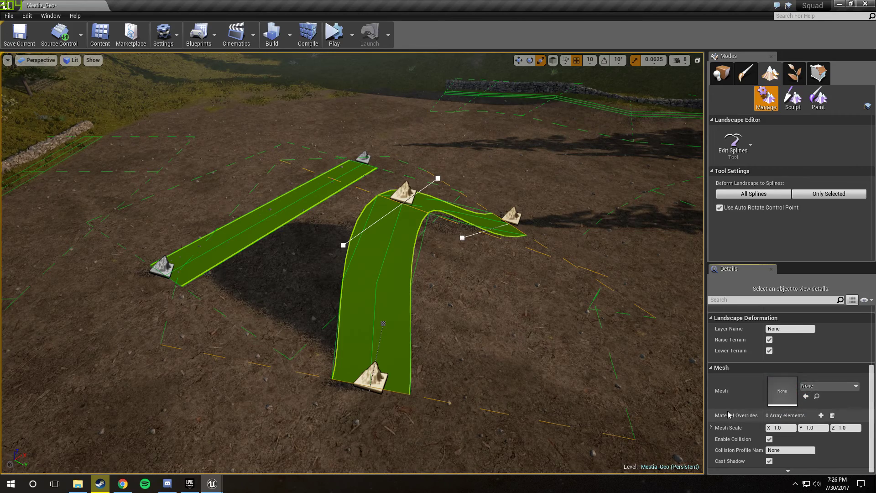
{"action": "right_click_drag", "start_coordinate": [471, 230], "coordinate": [396, 229]}
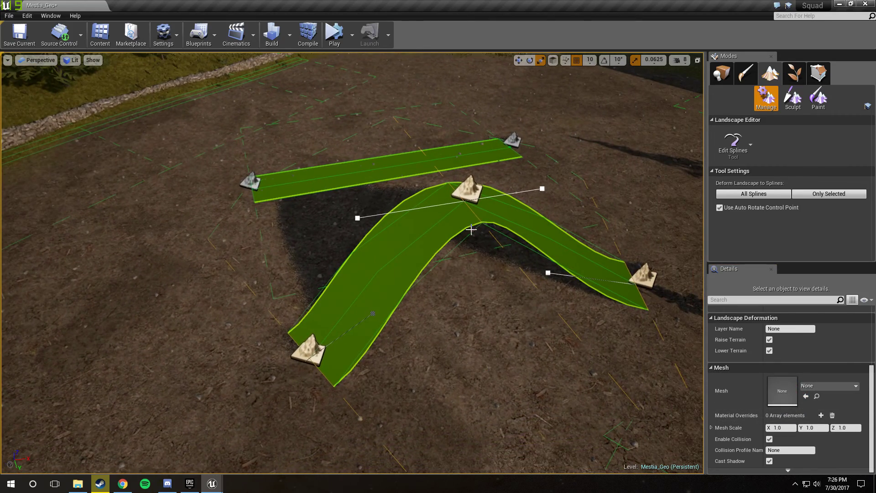
Step: Select all segments connected to the raised middle control point and review their landscape spline mesh settings
{"action": "left_click", "coordinate": [656, 276]}
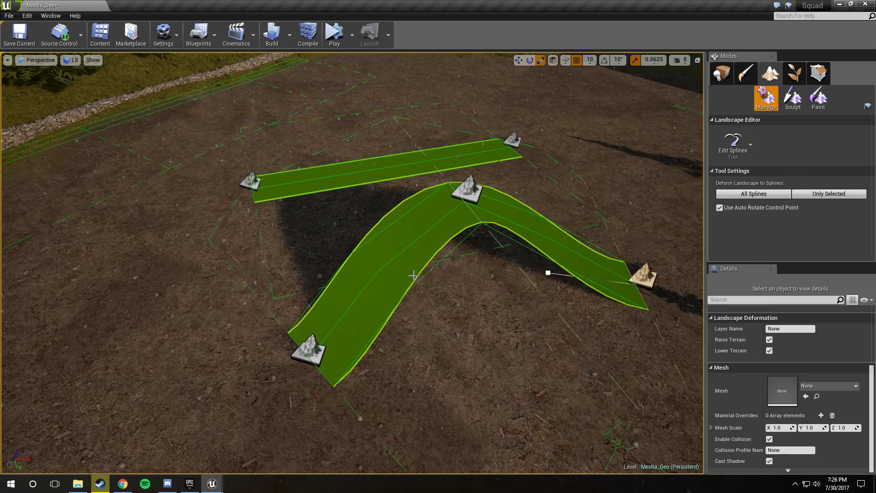
{"action": "left_click", "coordinate": [464, 195]}
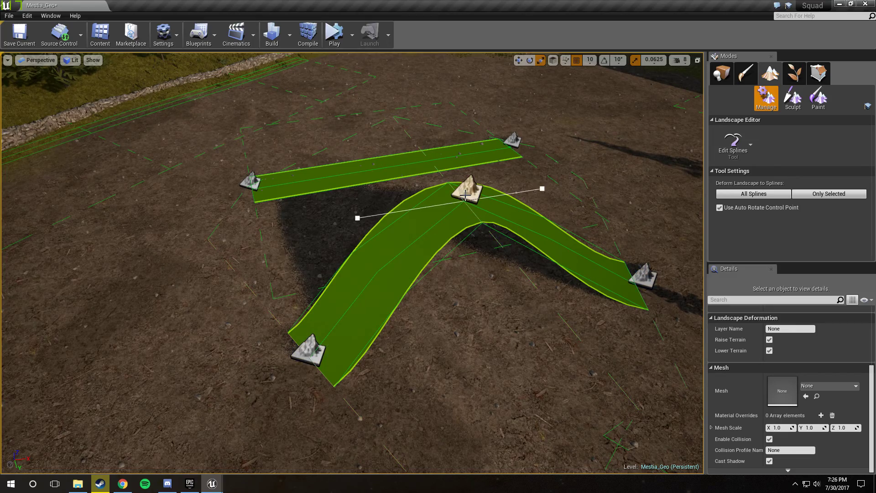
{"action": "right_click_drag", "start_coordinate": [313, 249], "coordinate": [459, 253]}
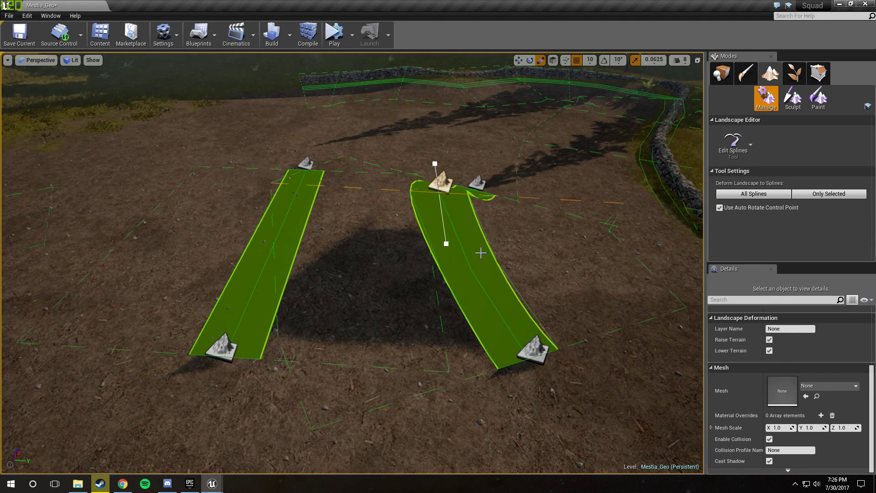
{"action": "scroll", "coordinate": [785, 393], "scroll_direction": "up", "scroll_amount": 7}
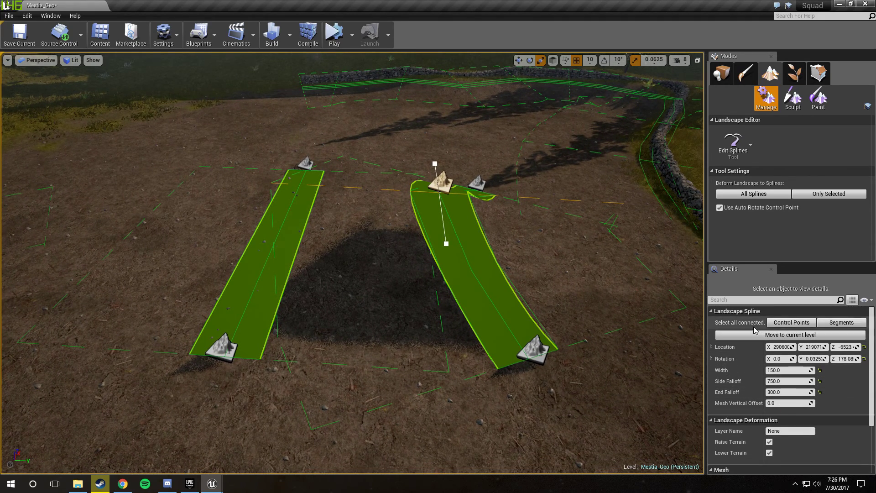
{"action": "left_click", "coordinate": [841, 324]}
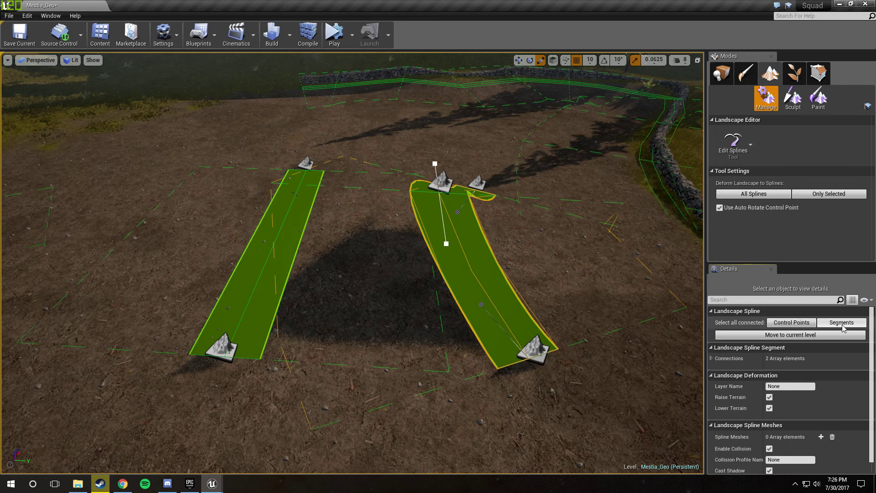
{"action": "scroll", "coordinate": [842, 328], "scroll_direction": "down", "scroll_amount": 1}
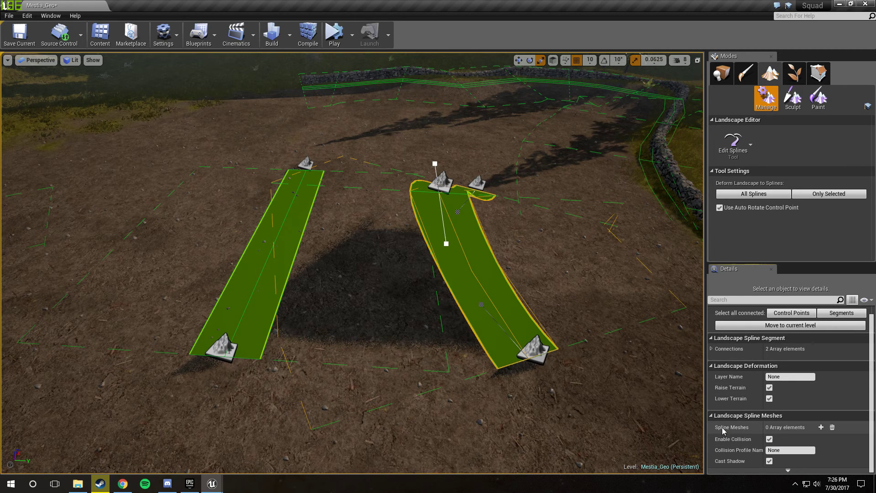
Step: Add a spline mesh entry to the raised strip's selected segments and assign the Yamalo_Dirt_Road mesh
{"action": "left_click", "coordinate": [821, 427]}
{"action": "scroll", "coordinate": [816, 397], "scroll_direction": "down", "scroll_amount": 5}
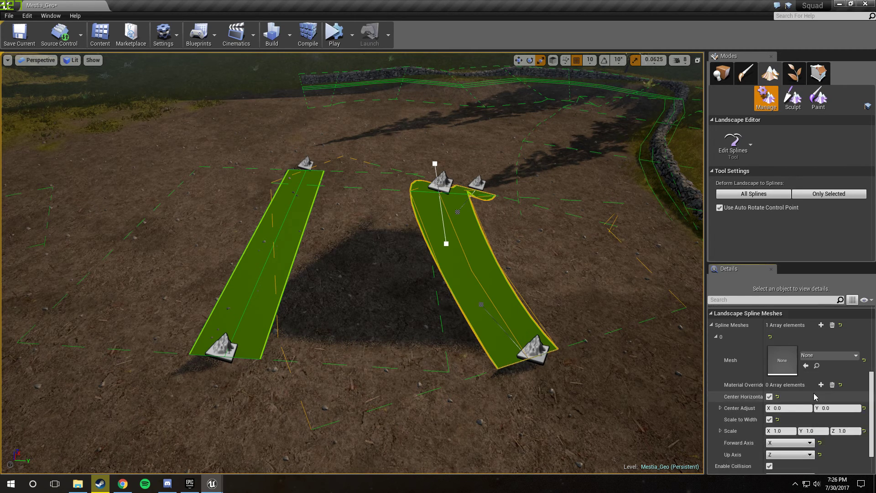
{"action": "scroll", "coordinate": [815, 397], "scroll_direction": "down", "scroll_amount": 1}
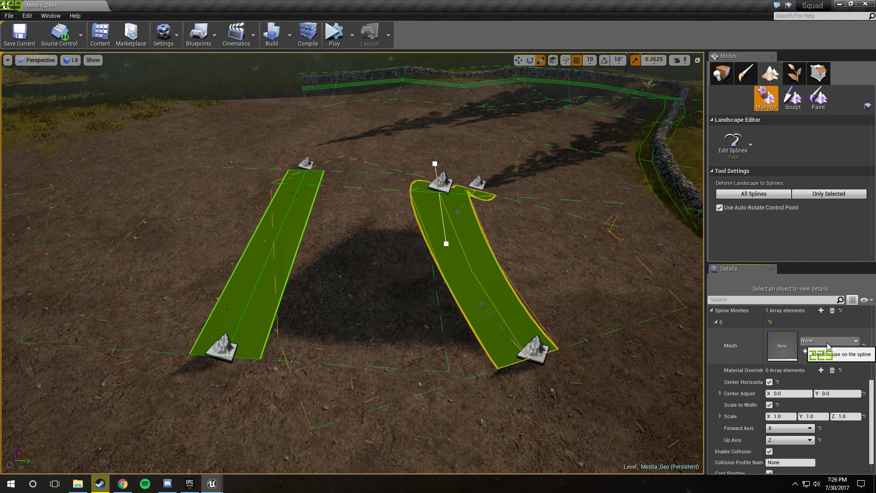
{"action": "left_click", "coordinate": [827, 341]}
{"action": "type", "text": "yam"}
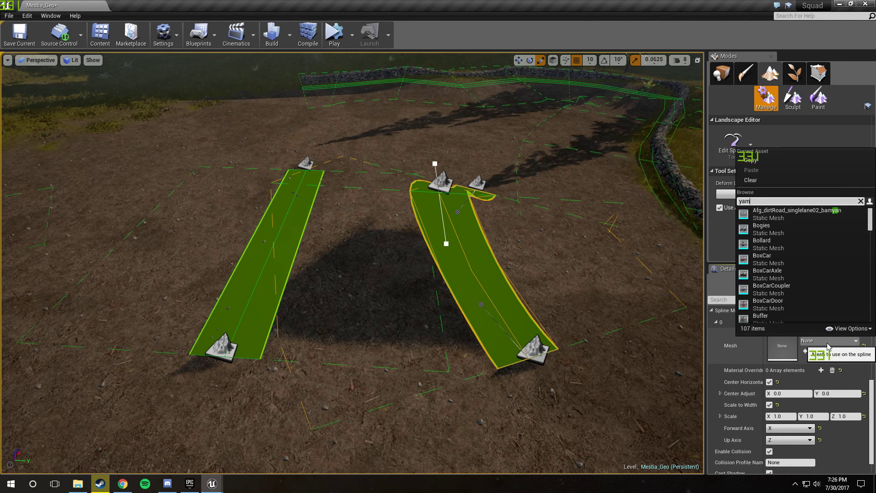
{"action": "type", "text": "al;"}
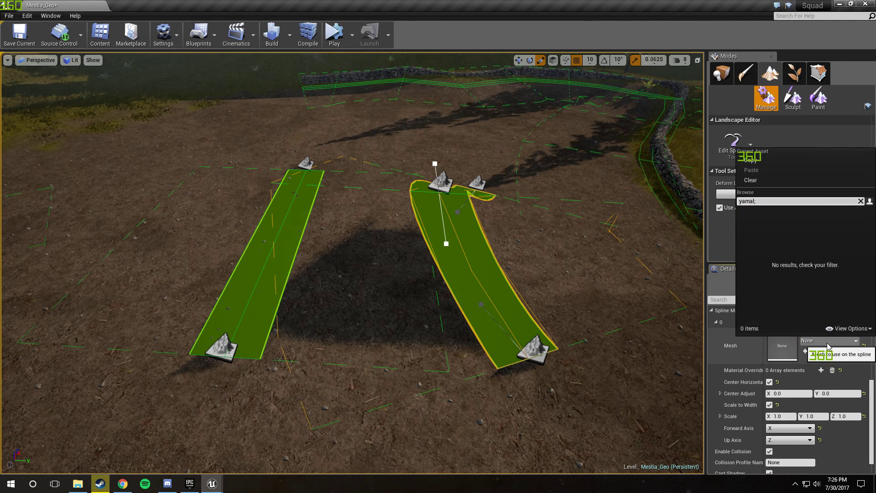
{"action": "key", "text": "BackSpace"}
{"action": "scroll", "coordinate": [801, 274], "scroll_direction": "down", "scroll_amount": 3}
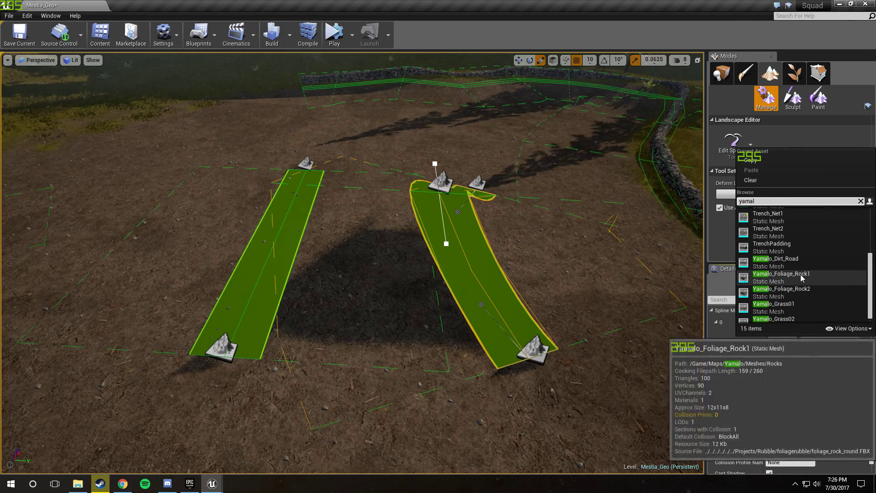
{"action": "left_click", "coordinate": [801, 263]}
Step: Examine the raised dirt road strip from several sides and select its middle control point
{"action": "right_click_drag", "start_coordinate": [424, 263], "coordinate": [700, 175]}
{"action": "right_click_drag", "start_coordinate": [351, 262], "coordinate": [536, 260]}
{"action": "right_click_drag", "start_coordinate": [178, 312], "coordinate": [337, 264]}
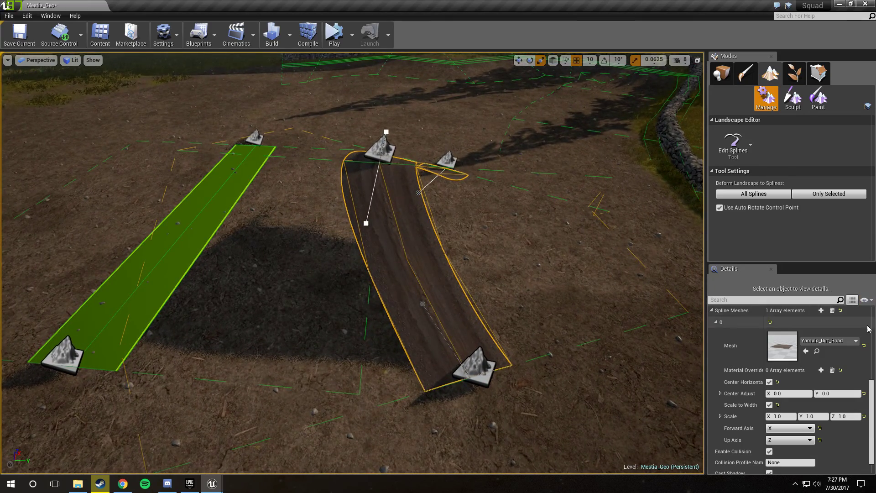
{"action": "scroll", "coordinate": [804, 373], "scroll_direction": "up", "scroll_amount": 5}
{"action": "right_click_drag", "start_coordinate": [434, 282], "coordinate": [440, 274]}
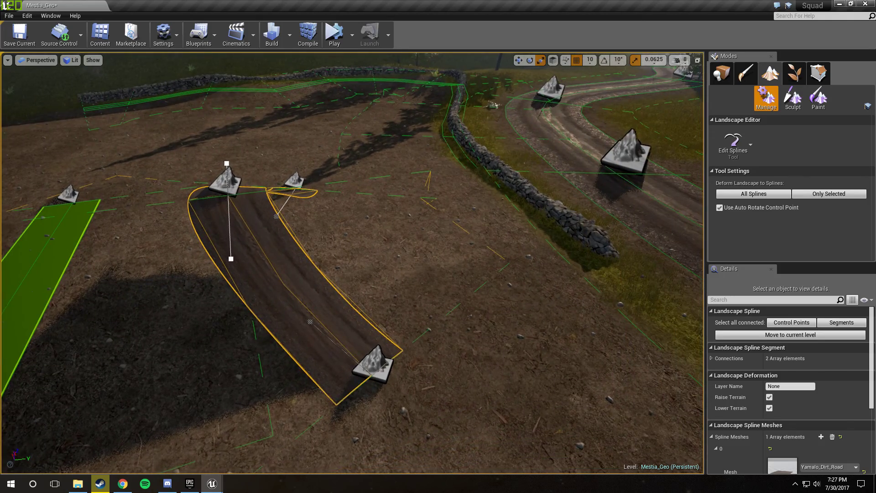
{"action": "right_click_drag", "start_coordinate": [345, 333], "coordinate": [345, 333]}
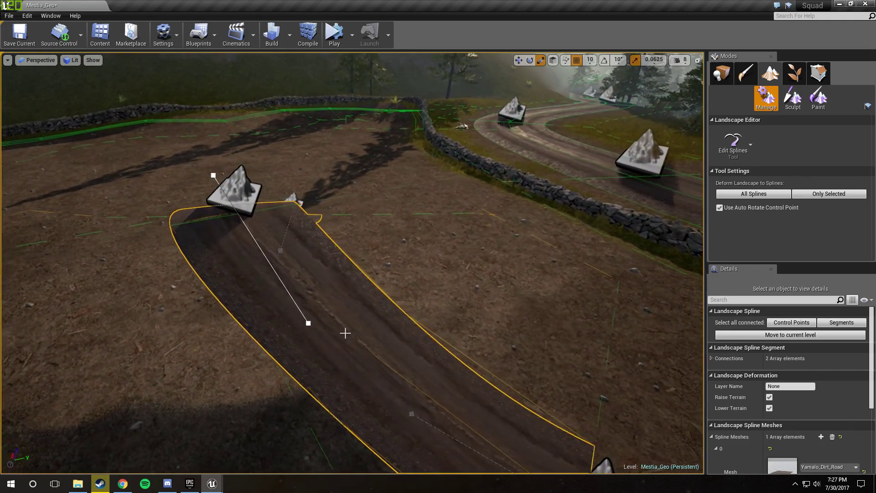
{"action": "right_click_drag", "start_coordinate": [530, 348], "coordinate": [529, 348]}
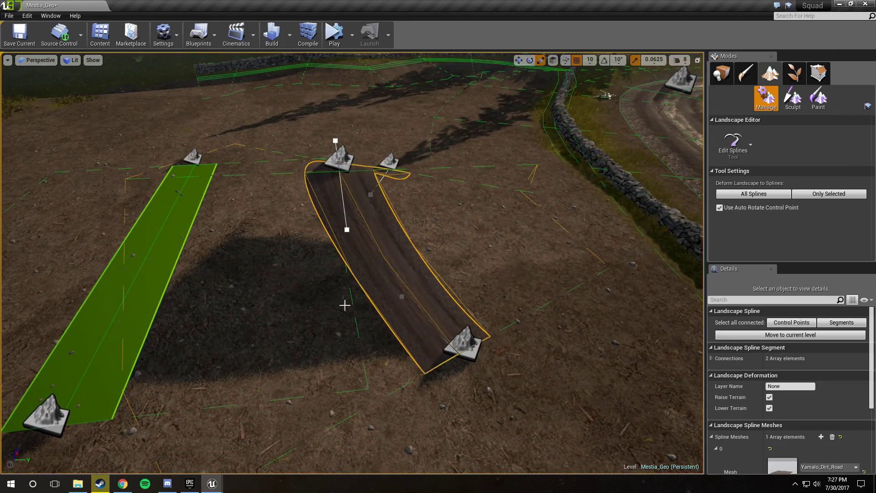
{"action": "right_click_drag", "start_coordinate": [473, 330], "coordinate": [473, 330]}
{"action": "left_click", "coordinate": [462, 218]}
{"action": "right_click_drag", "start_coordinate": [462, 218], "coordinate": [462, 218]}
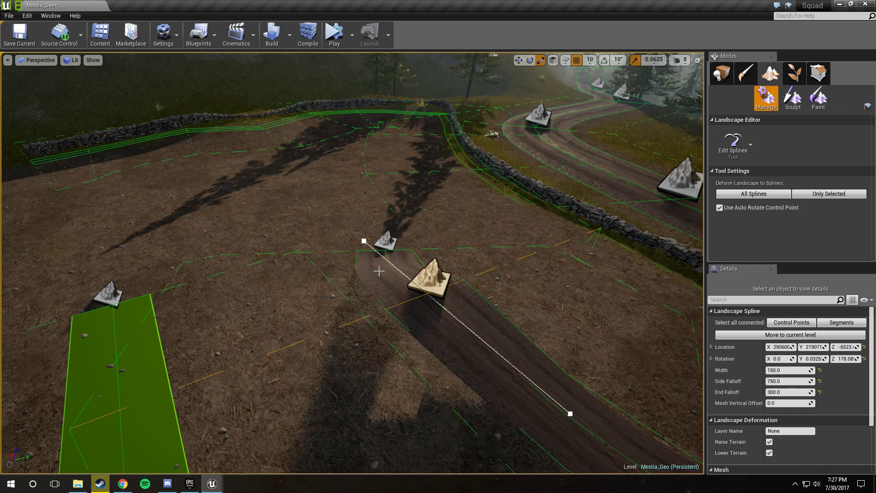
{"action": "right_click_drag", "start_coordinate": [352, 309], "coordinate": [352, 310]}
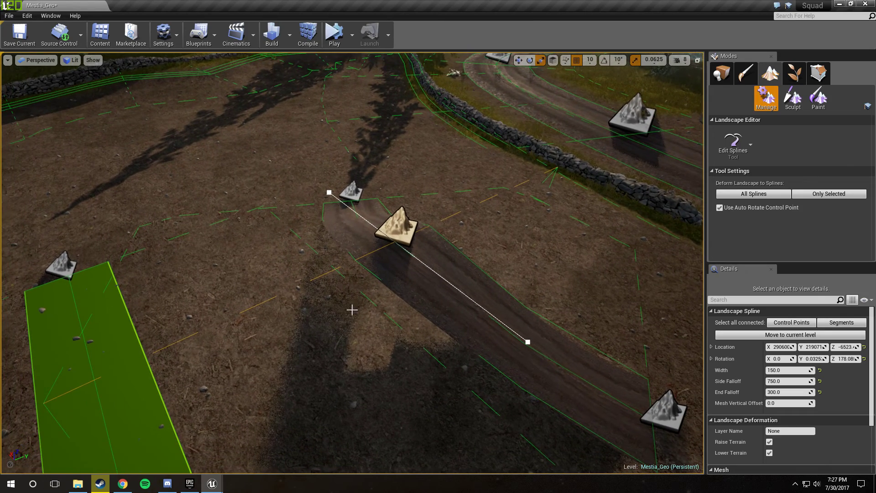
{"action": "right_click_drag", "start_coordinate": [406, 224], "coordinate": [406, 225]}
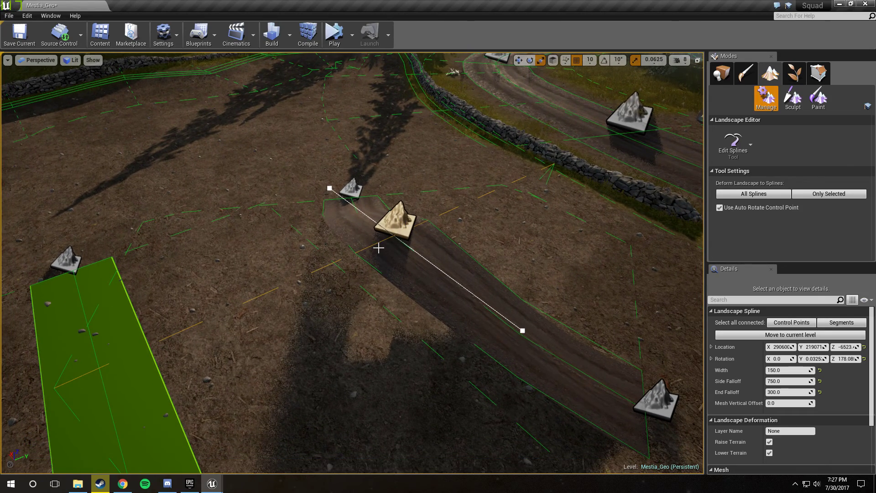
Step: Move the dirt road strip's end control point horizontally to an X location of about 289767
{"action": "right_click_drag", "start_coordinate": [363, 320], "coordinate": [356, 315]}
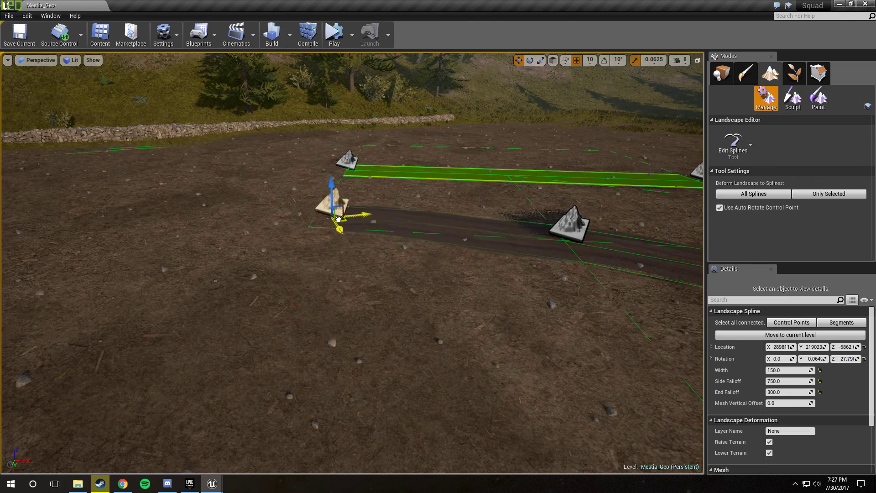
{"action": "right_click_drag", "start_coordinate": [325, 261], "coordinate": [326, 260]}
{"action": "left_click_drag", "start_coordinate": [339, 221], "coordinate": [339, 236]}
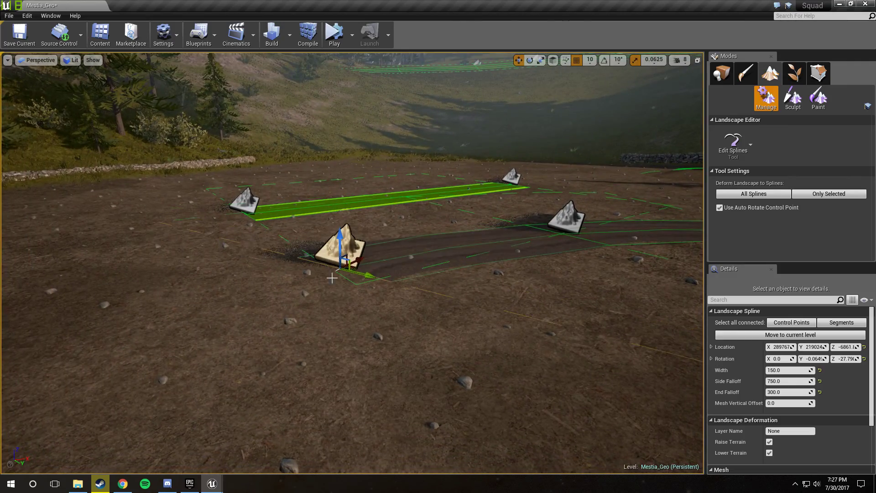
Step: Select the control points of both test strips in the field and delete them
{"action": "right_click_drag", "start_coordinate": [332, 276], "coordinate": [332, 276]}
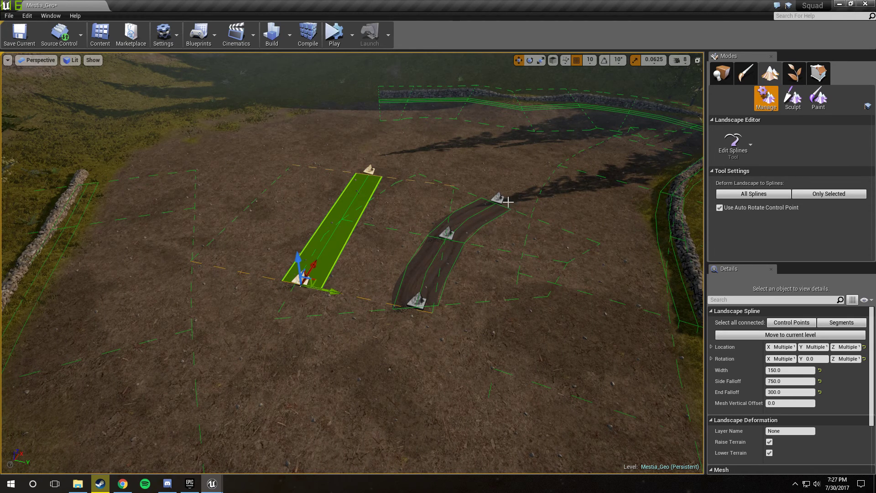
{"action": "right_click_drag", "start_coordinate": [315, 272], "coordinate": [322, 328]}
{"action": "key", "text": "Delete"}
Step: Place a new spline control point on the grassy slope with width 150, side falloff 750 and end falloff 300
{"action": "key", "text": "w"}
{"action": "left_click", "coordinate": [330, 327], "text": "ctrl"}
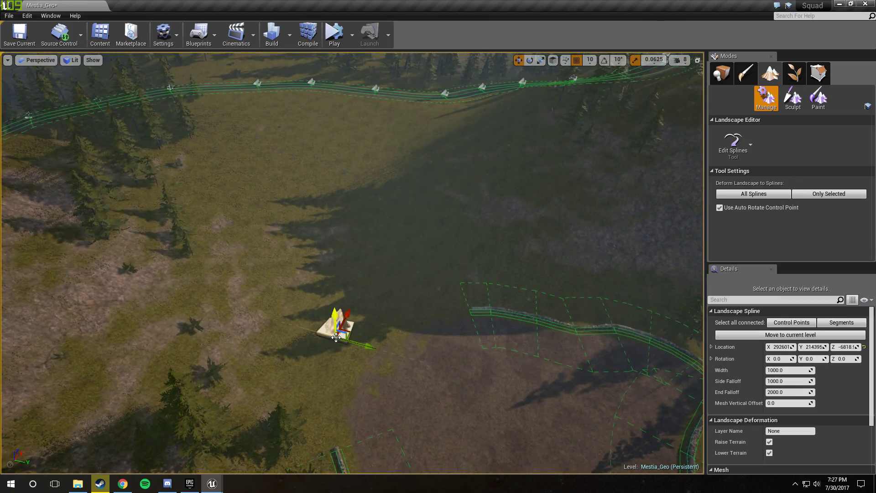
{"action": "left_click", "coordinate": [796, 370]}
{"action": "type", "text": "150"}
{"action": "left_click", "coordinate": [789, 381]}
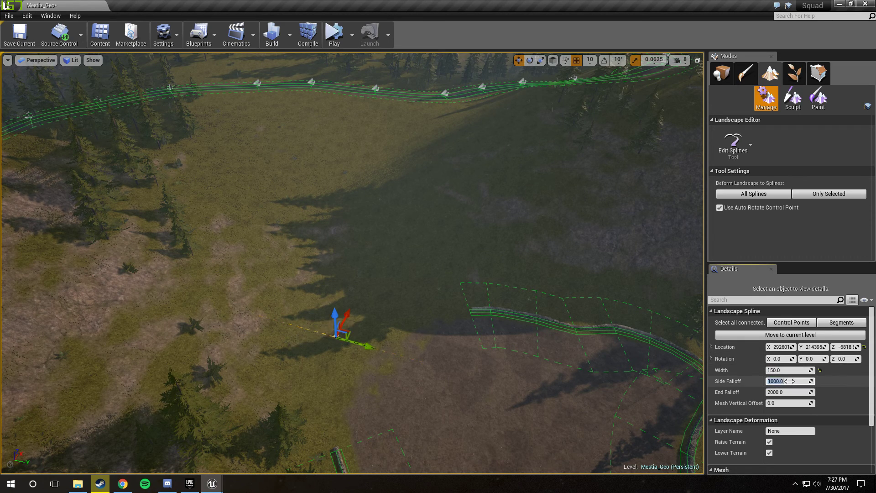
{"action": "type", "text": "750"}
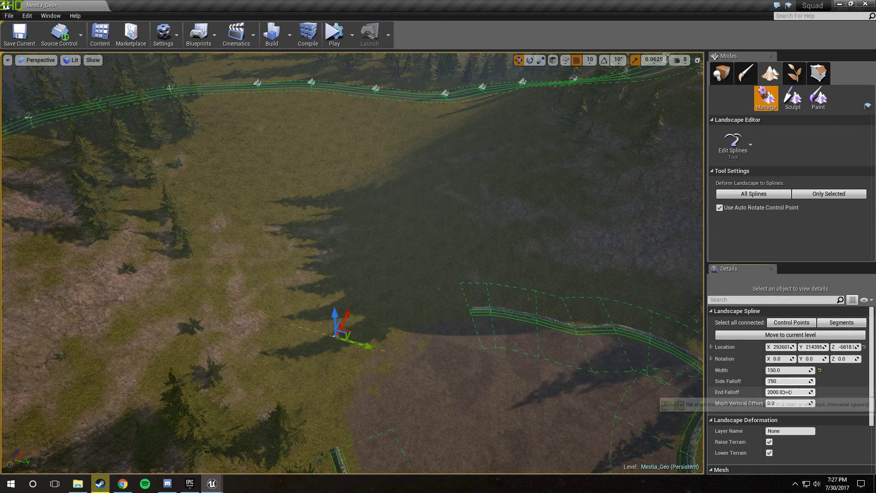
{"action": "left_click", "coordinate": [785, 392]}
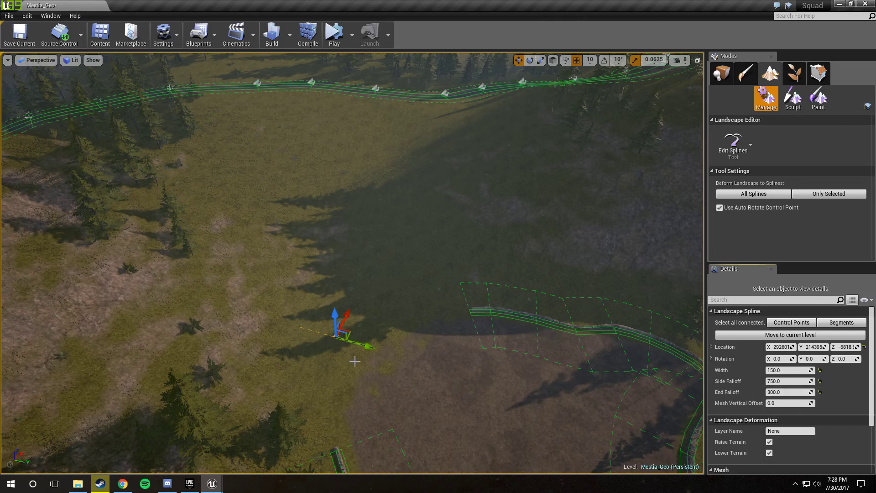
Step: Extend the new spline uphill with two more connected control points that begin a gentle bend
{"action": "key", "text": "w"}
{"action": "right_click_drag", "start_coordinate": [355, 361], "coordinate": [374, 359]}
{"action": "left_click", "coordinate": [451, 280], "text": "ctrl"}
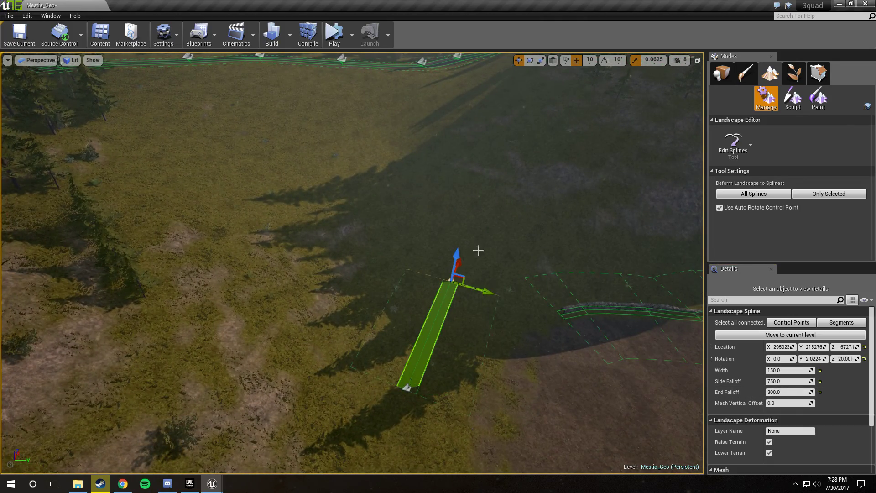
{"action": "left_click", "coordinate": [505, 230], "text": "ctrl"}
{"action": "right_click_drag", "start_coordinate": [504, 230], "coordinate": [477, 244]}
{"action": "key", "text": "d"}
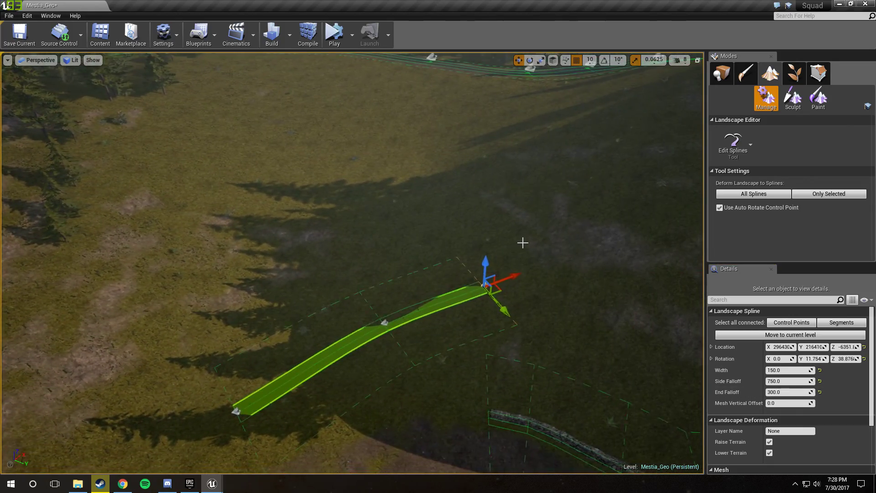
Step: Continue the spline up the slope with further control points, looping it into an S-shaped switchback
{"action": "left_click", "coordinate": [522, 242], "text": "ctrl"}
{"action": "left_click", "coordinate": [493, 205], "text": "ctrl"}
{"action": "right_click_drag", "start_coordinate": [494, 205], "coordinate": [458, 209]}
{"action": "left_click", "coordinate": [458, 211], "text": "ctrl"}
{"action": "left_click", "coordinate": [331, 188], "text": "ctrl"}
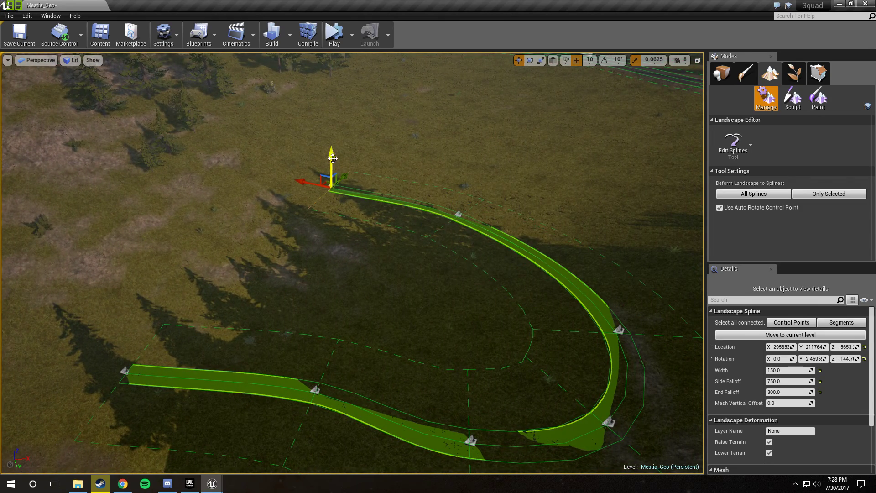
{"action": "left_click", "coordinate": [326, 140], "text": "ctrl"}
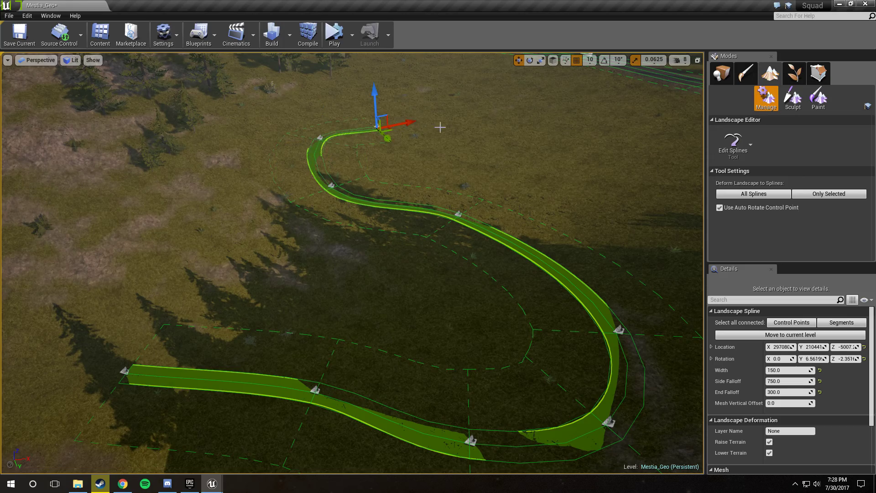
{"action": "left_click", "coordinate": [469, 132], "text": "ctrl"}
Step: Extend the spline with control points up to the edge of the existing dirt road at the hilltop
{"action": "right_click_drag", "start_coordinate": [587, 136], "coordinate": [387, 231]}
{"action": "left_click", "coordinate": [412, 193], "text": "ctrl"}
{"action": "left_click", "coordinate": [411, 173], "text": "ctrl"}
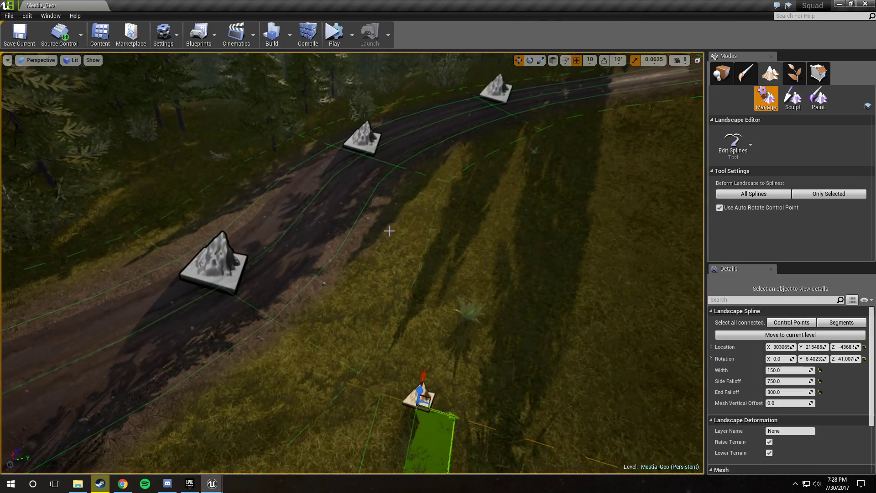
{"action": "left_click", "coordinate": [389, 294], "text": "ctrl"}
Step: Tilt the end control point beside the dirt road to a Y rotation of about -1.47 and lower it to about Z -4279
{"action": "key", "text": "a"}
{"action": "right_click_drag", "start_coordinate": [305, 182], "coordinate": [387, 155]}
{"action": "key", "text": "w"}
{"action": "key", "text": "e"}
{"action": "left_click_drag", "start_coordinate": [305, 182], "coordinate": [301, 188]}
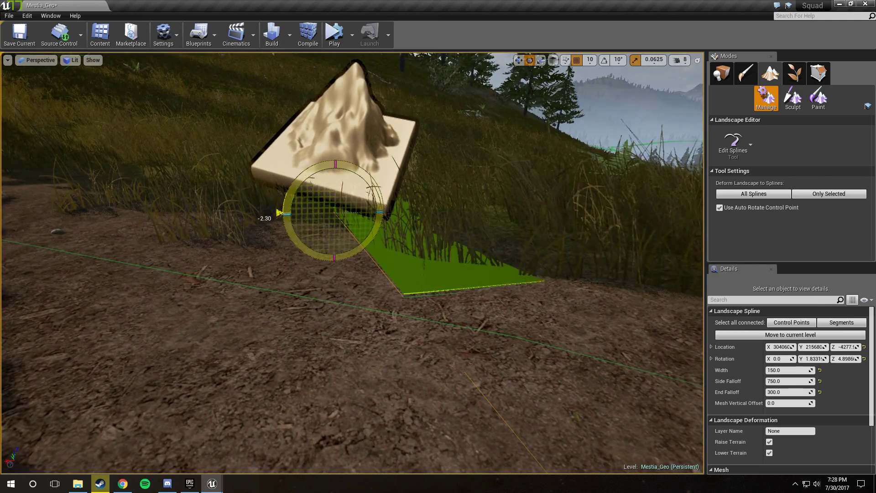
{"action": "key", "text": "w"}
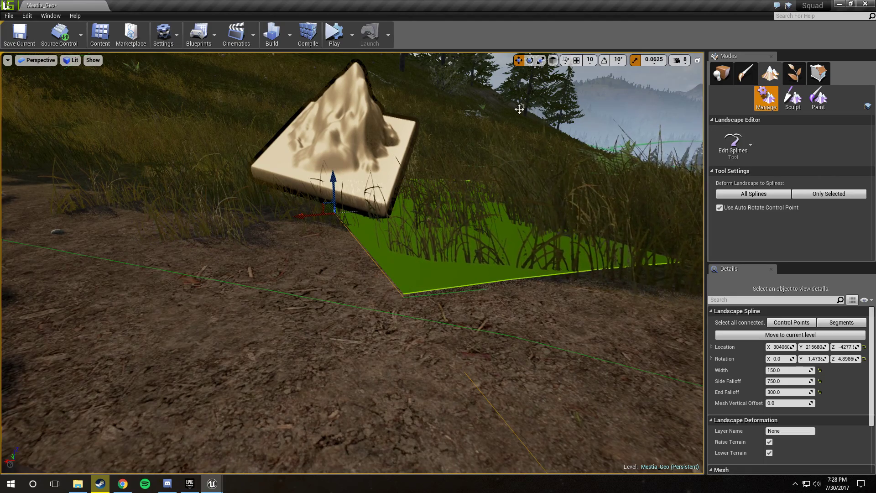
{"action": "left_click_drag", "start_coordinate": [333, 175], "coordinate": [339, 178]}
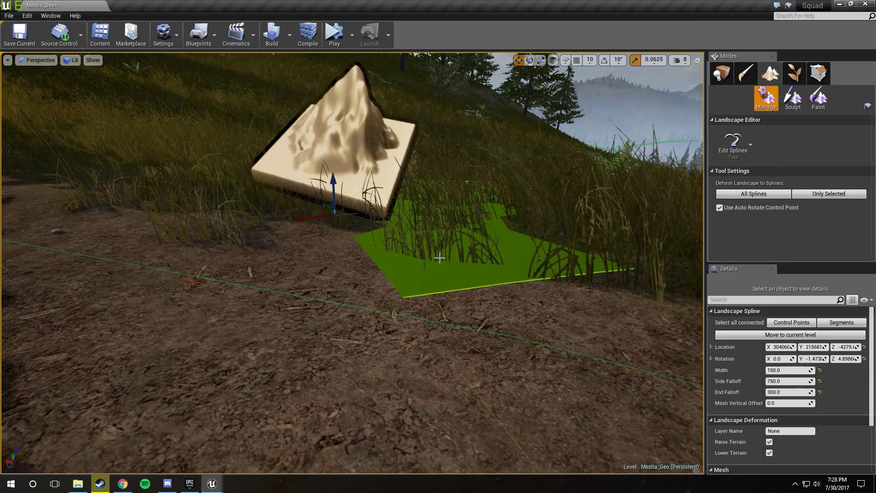
Step: Select all connected segments of the S-shaped spline and examine its course and deformation settings
{"action": "key", "text": "s"}
{"action": "right_click_drag", "start_coordinate": [439, 257], "coordinate": [404, 316]}
{"action": "key", "text": "a"}
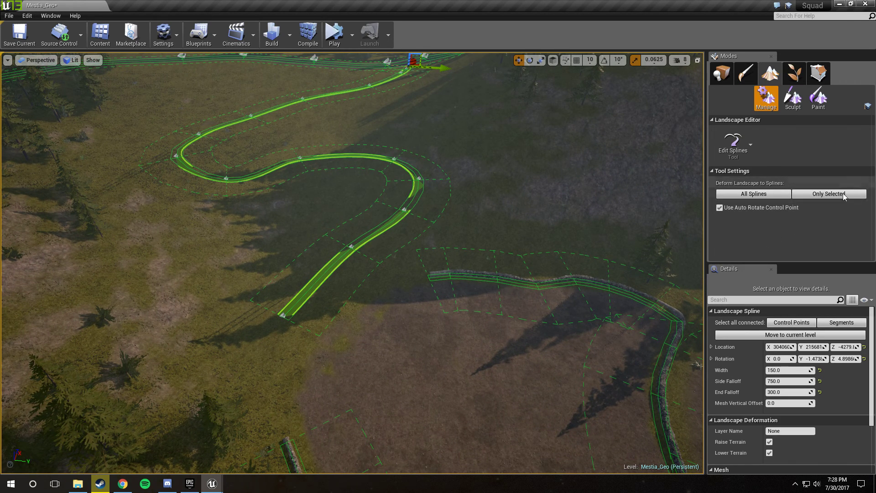
{"action": "left_click", "coordinate": [838, 326]}
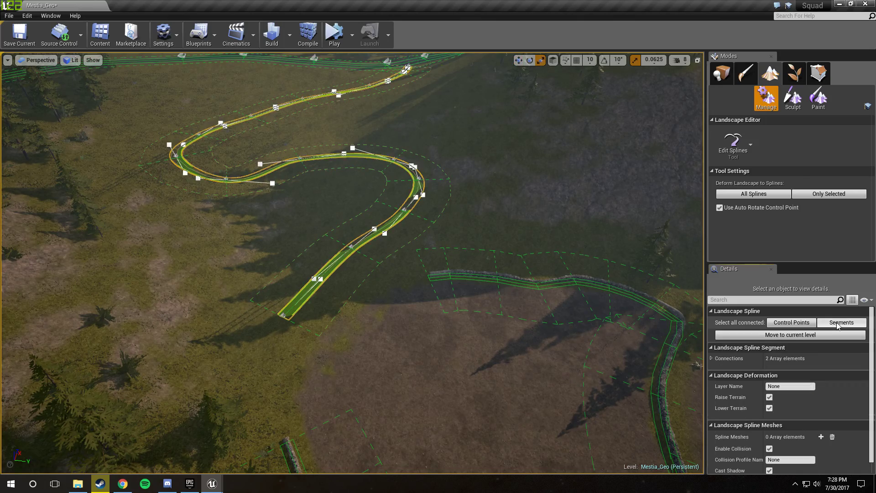
{"action": "right_click_drag", "start_coordinate": [589, 297], "coordinate": [534, 291]}
{"action": "right_click_drag", "start_coordinate": [456, 247], "coordinate": [494, 235]}
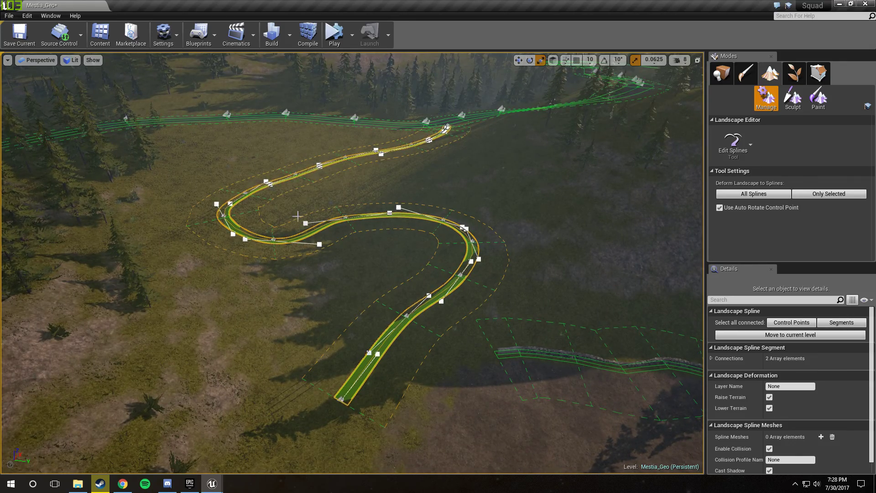
{"action": "mouse_move", "coordinate": [334, 231]}
{"action": "right_mouse_down"}
{"action": "mouse_move", "coordinate": [387, 210]}
{"action": "mouse_move", "coordinate": [326, 224]}
{"action": "mouse_move", "coordinate": [321, 237]}
{"action": "right_mouse_up"}
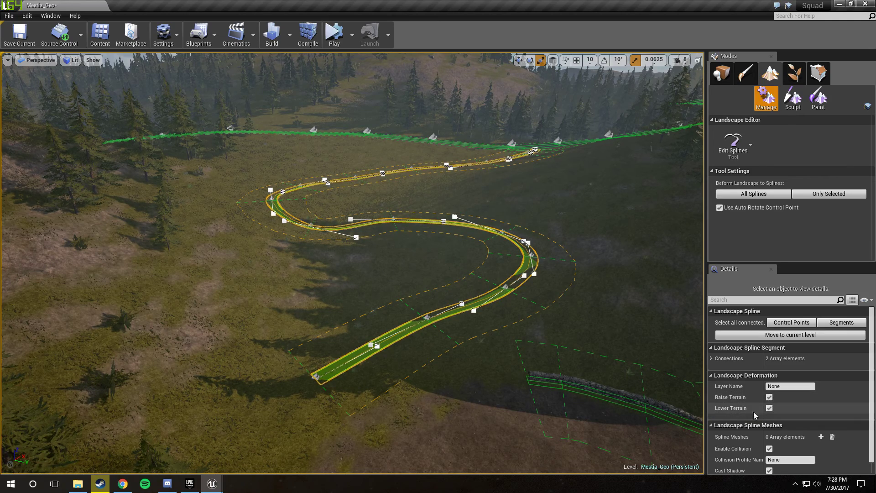
{"action": "mouse_move", "coordinate": [359, 333]}
{"action": "right_mouse_down"}
{"action": "mouse_move", "coordinate": [393, 333]}
{"action": "mouse_move", "coordinate": [358, 333]}
{"action": "right_mouse_up"}
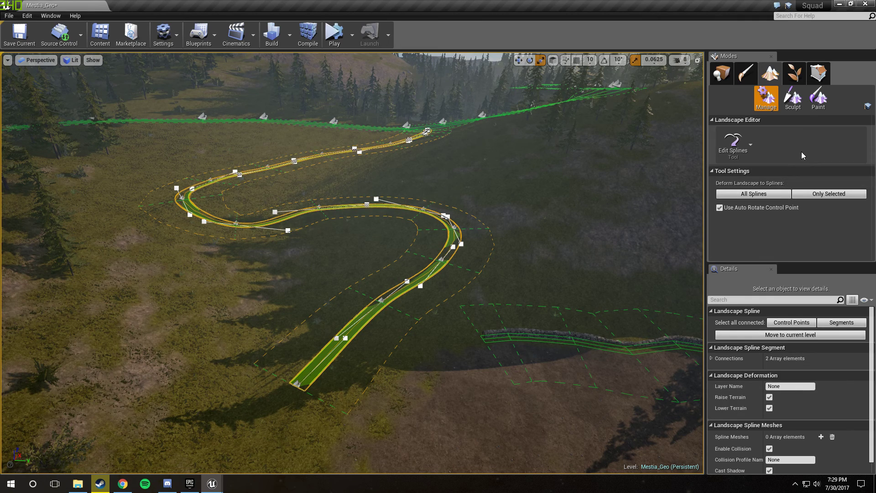
Step: Review the landscape's paint target layers, and return to spline editing with a segment on the S-curve's first bend selected
{"action": "left_click", "coordinate": [818, 97]}
{"action": "scroll", "coordinate": [815, 204], "scroll_direction": "down", "scroll_amount": 5}
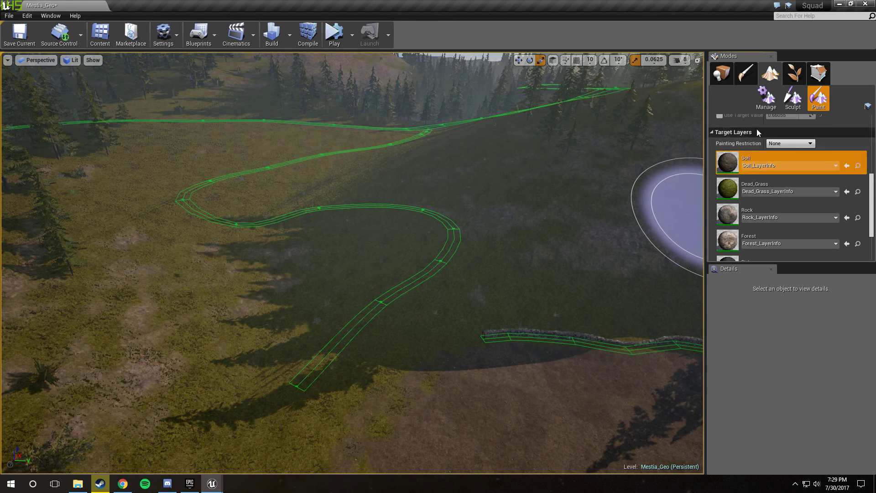
{"action": "scroll", "coordinate": [758, 163], "scroll_direction": "up", "scroll_amount": 5}
{"action": "left_click", "coordinate": [771, 109]}
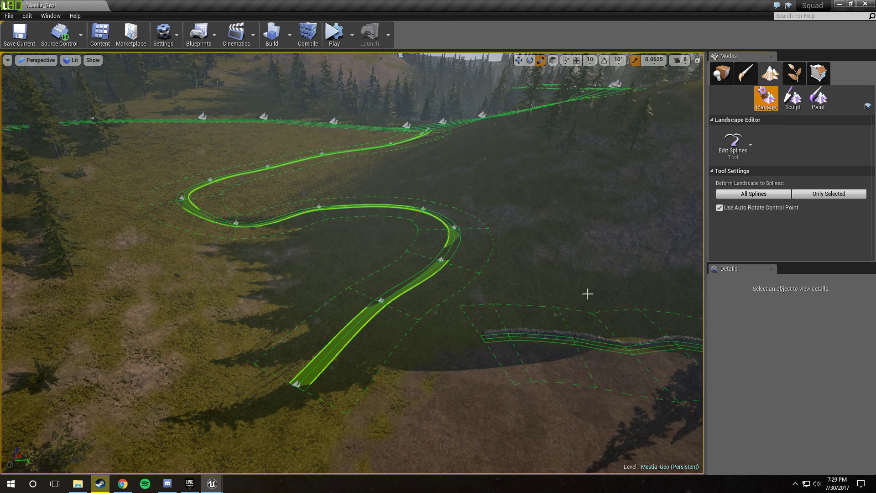
{"action": "left_click", "coordinate": [454, 235]}
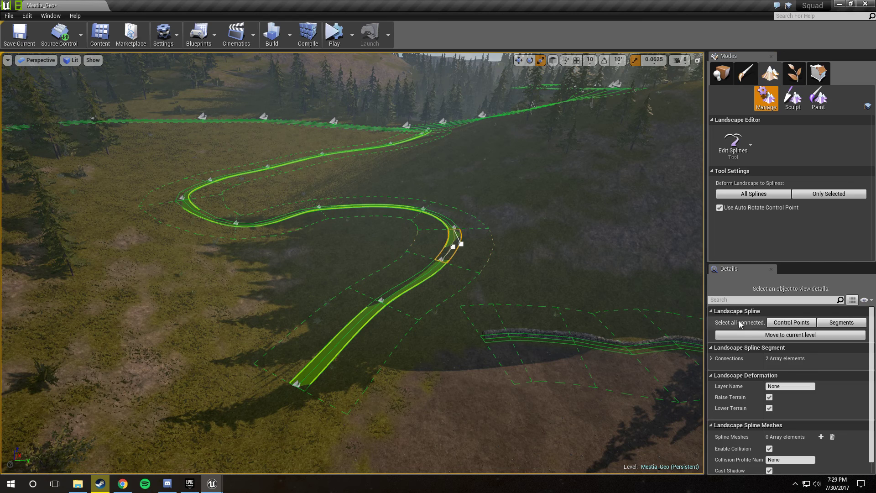
Step: Select all connected segments of the S-shaped spline and set their landscape deformation layer name to Soil
{"action": "left_click", "coordinate": [841, 312]}
{"action": "left_click", "coordinate": [790, 377]}
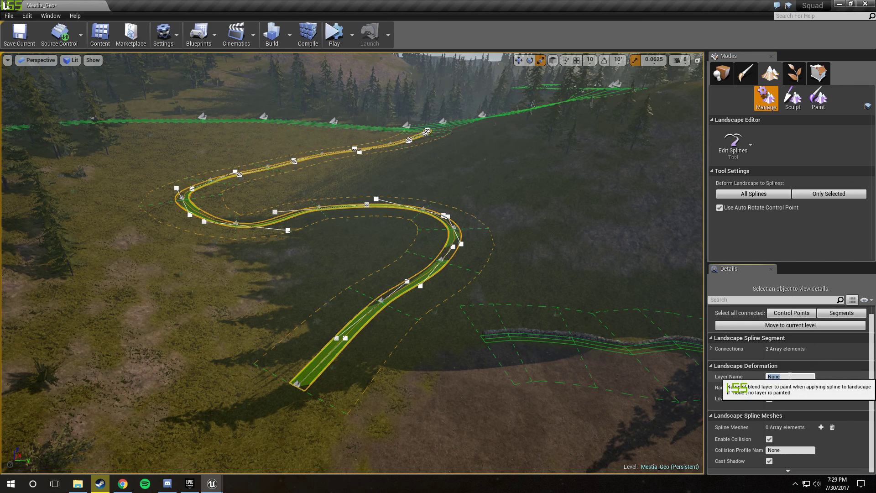
{"action": "left_click", "coordinate": [835, 378]}
Step: Deform and paint the landscape to all splines, and check the flattened Soil strip along the S-curve
{"action": "key", "text": "s"}
{"action": "right_click_drag", "start_coordinate": [436, 378], "coordinate": [454, 376]}
{"action": "key", "text": "w"}
{"action": "right_click_drag", "start_coordinate": [370, 287], "coordinate": [370, 324]}
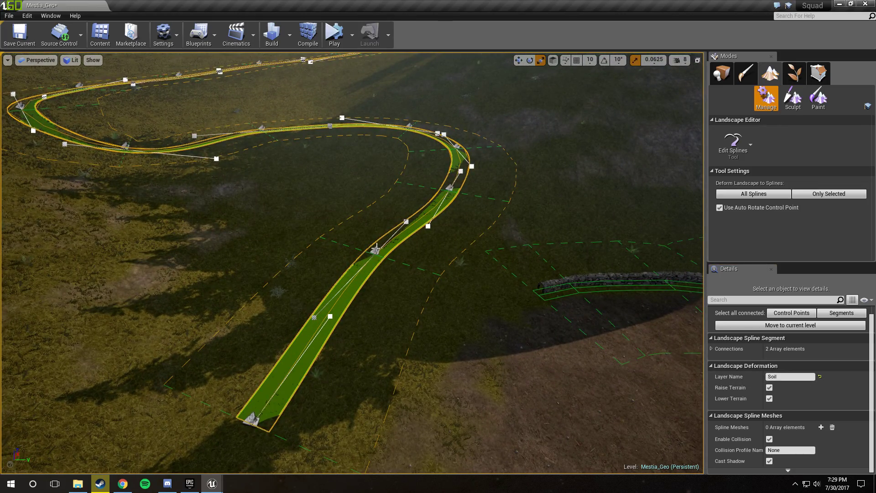
{"action": "right_click_drag", "start_coordinate": [376, 247], "coordinate": [376, 247]}
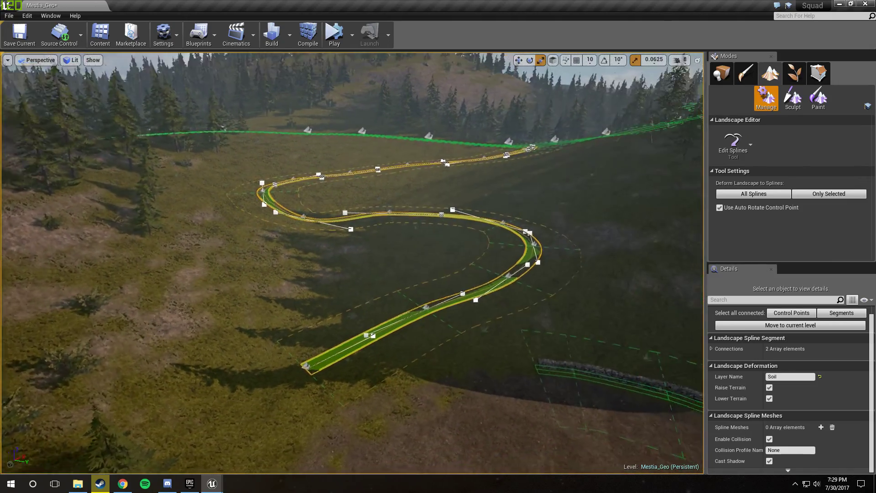
{"action": "right_click_drag", "start_coordinate": [460, 264], "coordinate": [460, 263]}
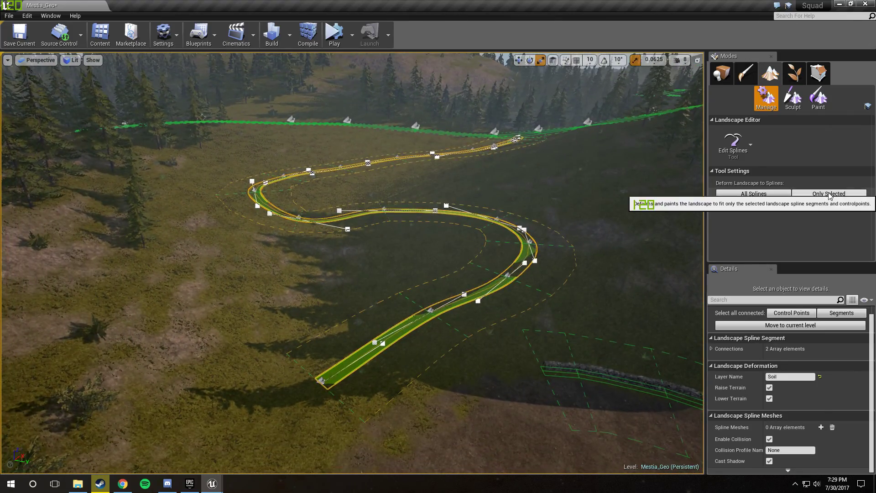
{"action": "left_click", "coordinate": [754, 194]}
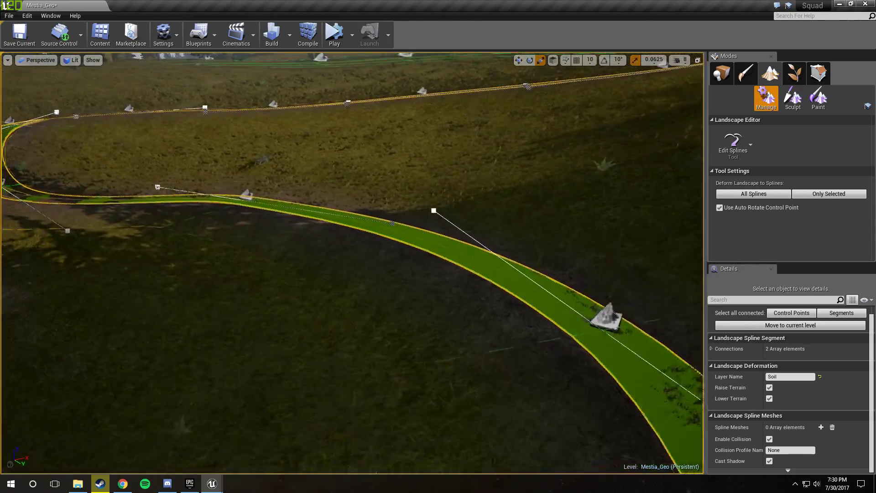
{"action": "right_click_drag", "start_coordinate": [352, 263], "coordinate": [456, 278]}
{"action": "right_click_drag", "start_coordinate": [411, 219], "coordinate": [374, 190]}
{"action": "mouse_move", "coordinate": [373, 335]}
{"action": "right_mouse_down"}
{"action": "mouse_move", "coordinate": [402, 373]}
{"action": "mouse_move", "coordinate": [365, 360]}
{"action": "mouse_move", "coordinate": [370, 370]}
{"action": "mouse_move", "coordinate": [379, 356]}
{"action": "mouse_move", "coordinate": [373, 340]}
{"action": "right_mouse_up"}
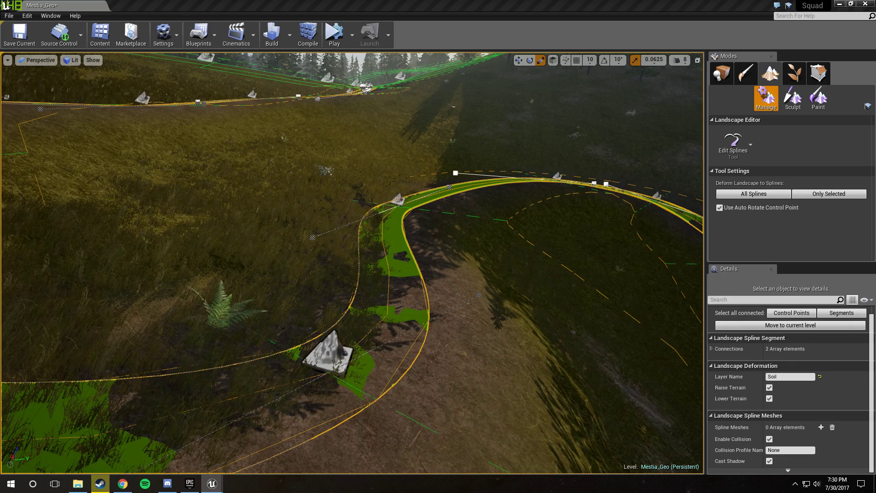
Step: Open the Dead_Grass grass type in the Grass_types folder and toggle its Use Grid option off and back on to rebuild the grass
{"action": "left_click_drag", "start_coordinate": [875, 319], "coordinate": [288, 179]}
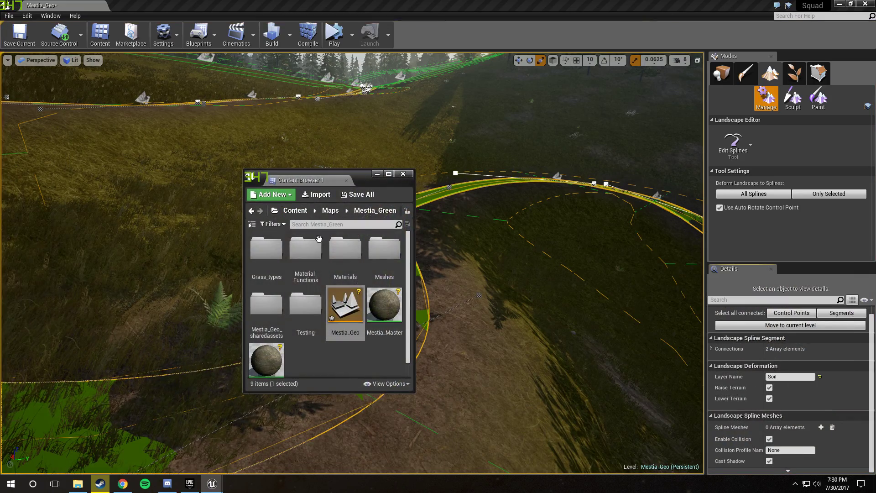
{"action": "double_click", "coordinate": [268, 253]}
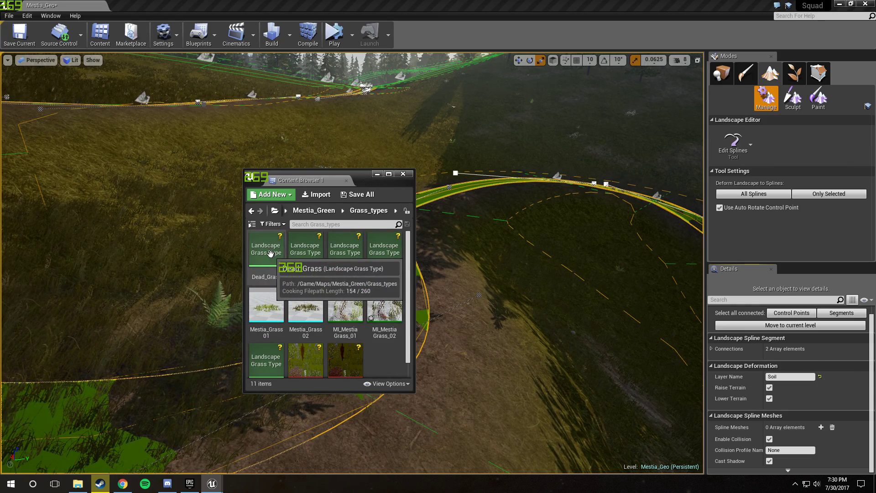
{"action": "double_click", "coordinate": [270, 253]}
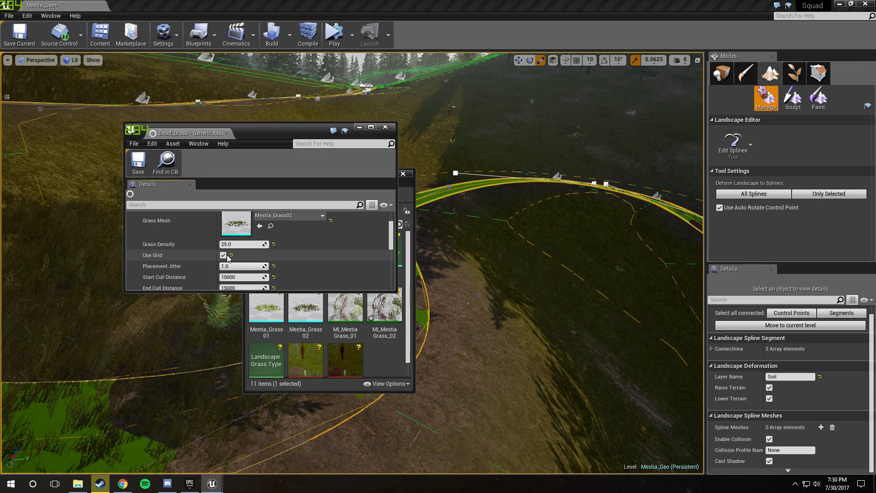
{"action": "left_click", "coordinate": [223, 255]}
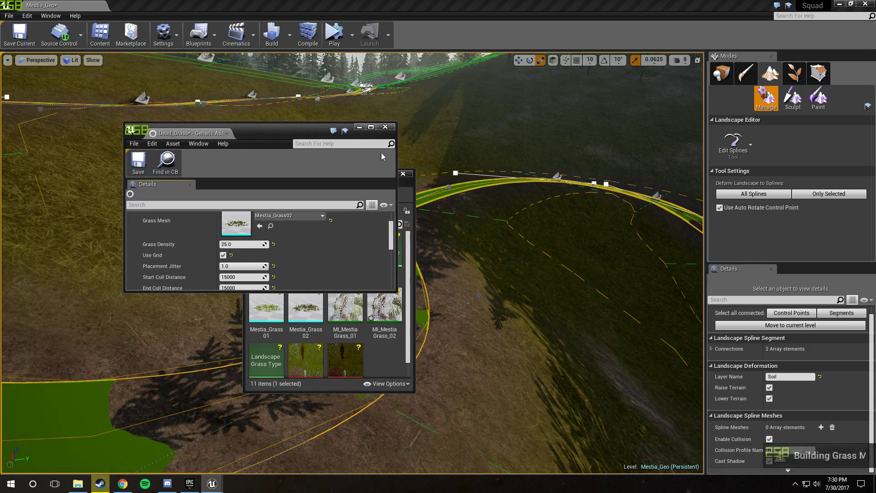
{"action": "left_click", "coordinate": [385, 127]}
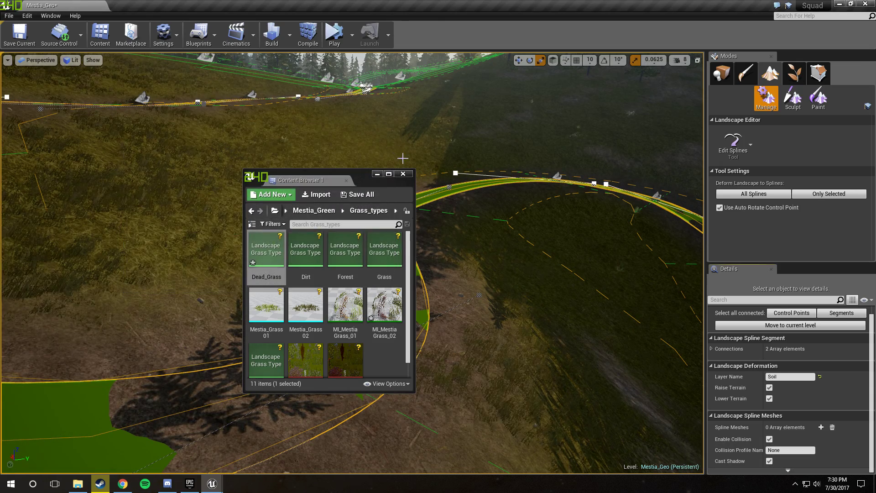
{"action": "left_click", "coordinate": [345, 181]}
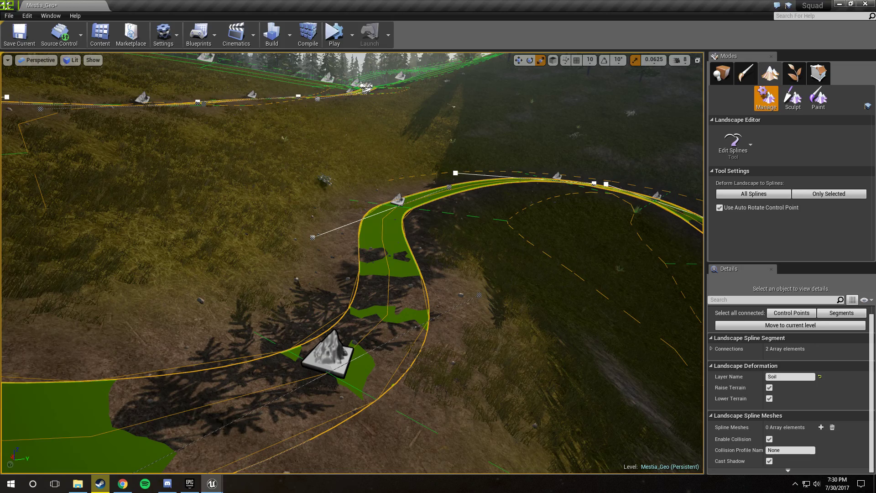
Step: Examine the deformed terrain and Soil paint along the S-shaped spline, from the hilltop road junction down to the lower end
{"action": "right_click_drag", "start_coordinate": [344, 181], "coordinate": [352, 130]}
{"action": "key", "text": "s"}
{"action": "key", "text": "w"}
{"action": "key", "text": "w"}
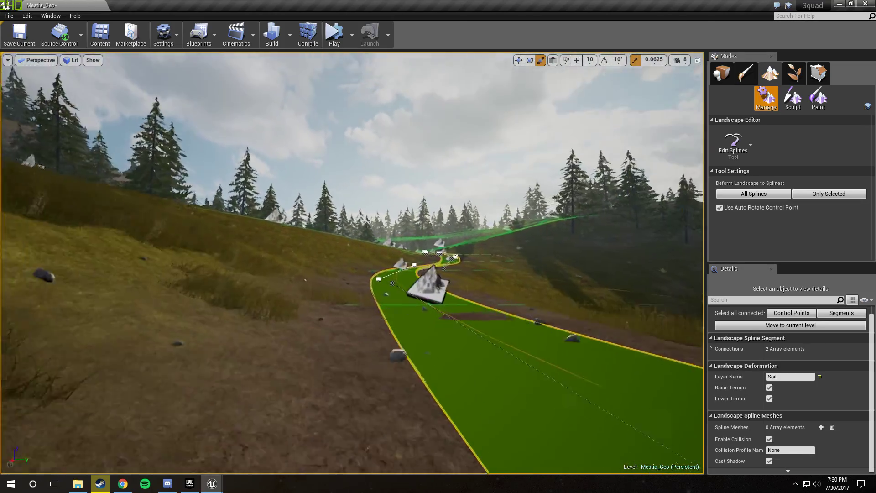
{"action": "right_click_drag", "start_coordinate": [351, 262], "coordinate": [329, 252]}
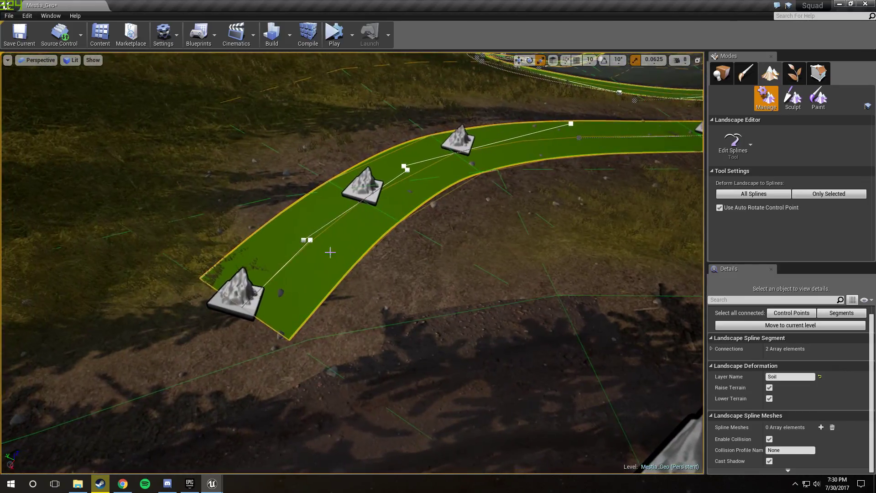
{"action": "right_click_drag", "start_coordinate": [211, 233], "coordinate": [211, 233]}
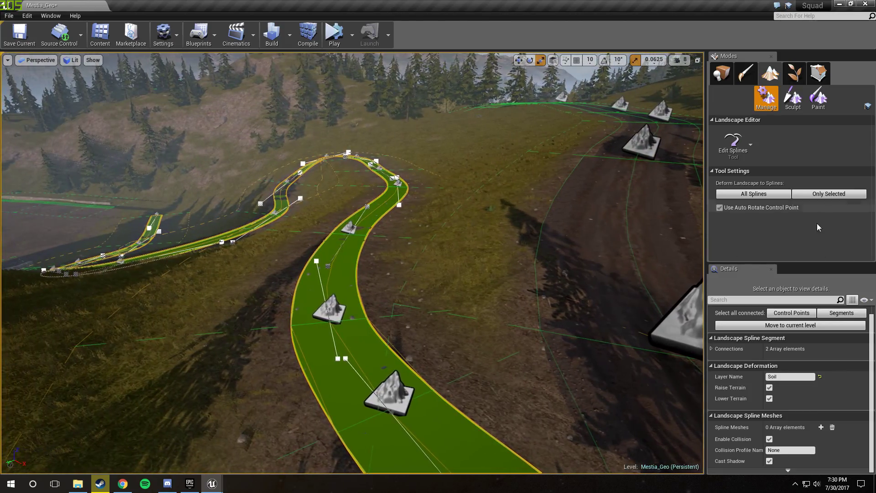
{"action": "right_click_drag", "start_coordinate": [607, 223], "coordinate": [607, 223]}
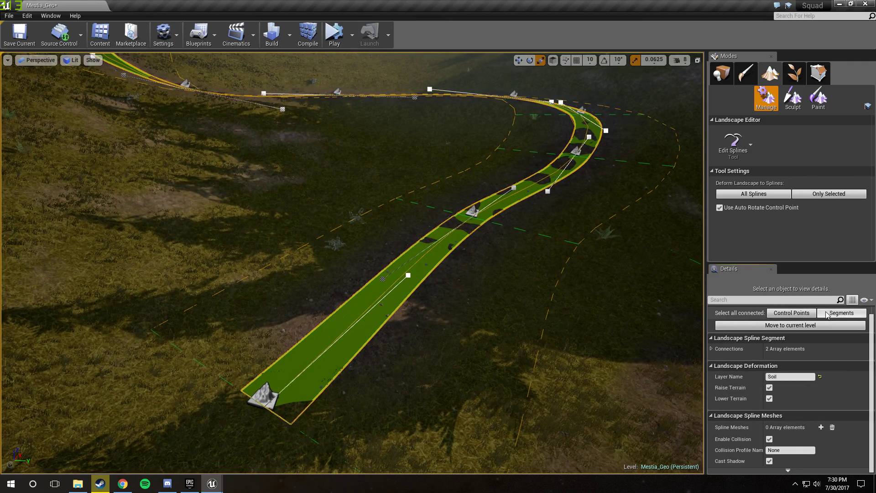
Step: Add a spline mesh entry to the selected segments, assign the Yamalo_Dirt_Road mesh to it, and clear the selection
{"action": "left_click", "coordinate": [820, 426]}
{"action": "scroll", "coordinate": [817, 402], "scroll_direction": "down", "scroll_amount": 3}
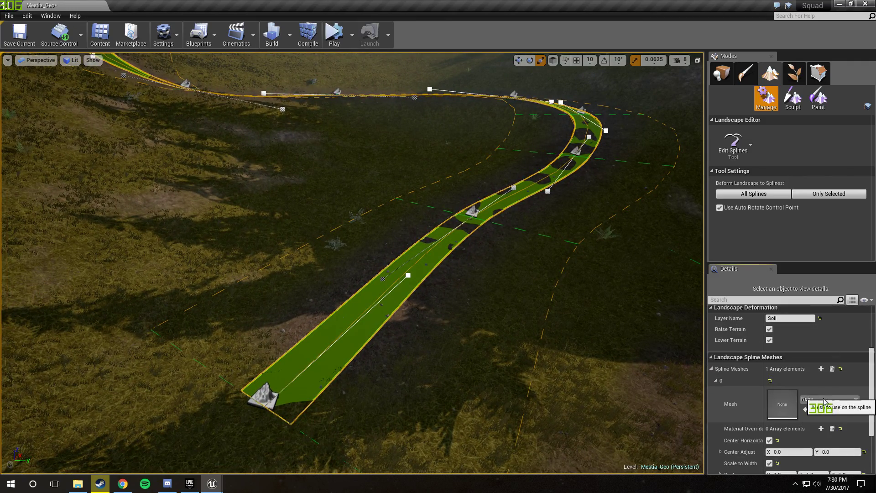
{"action": "left_click", "coordinate": [824, 400]}
{"action": "type", "text": "yamalo"}
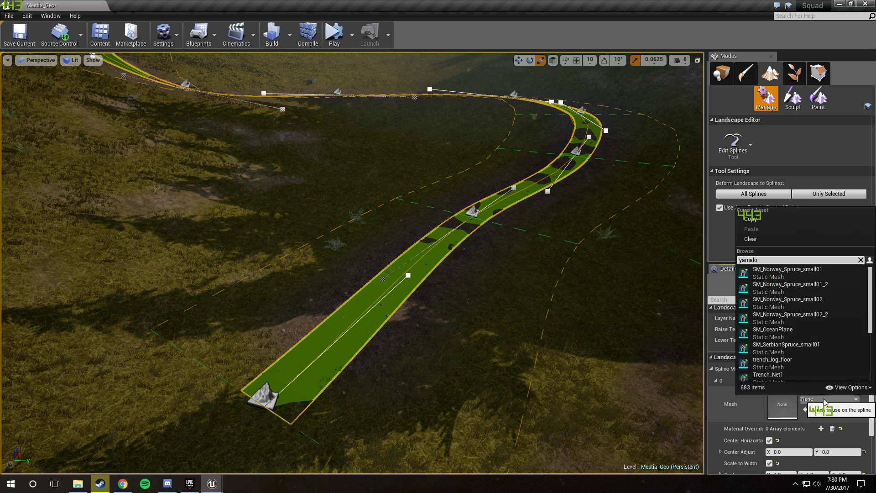
{"action": "left_click", "coordinate": [799, 321]}
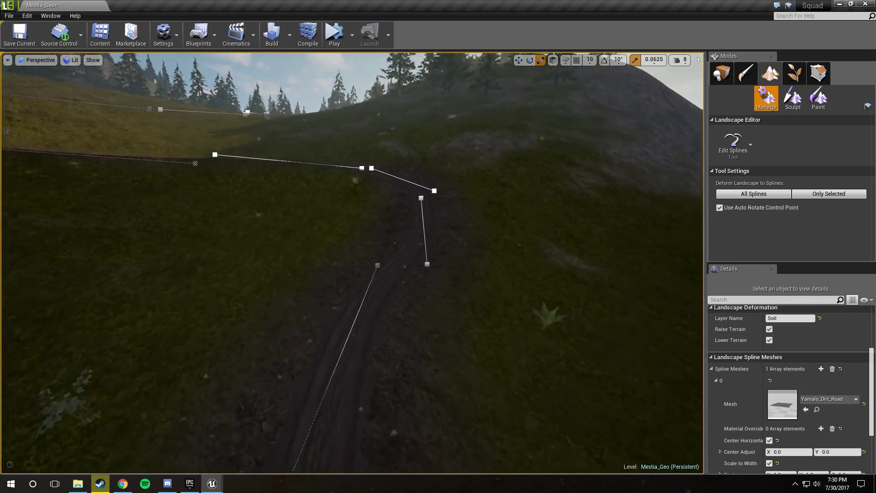
{"action": "left_click", "coordinate": [332, 211]}
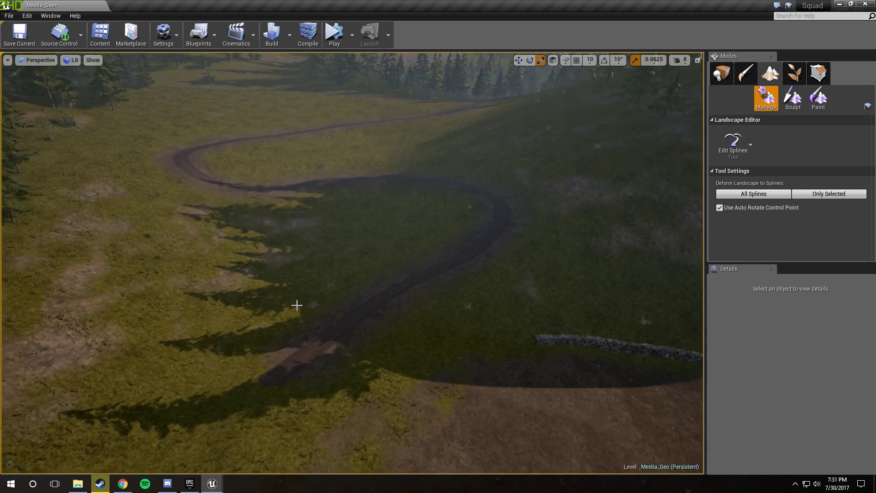
Step: Select the lowest segment of the dirt road and examine the road with the editor overlays hidden and shown
{"action": "left_click", "coordinate": [329, 333]}
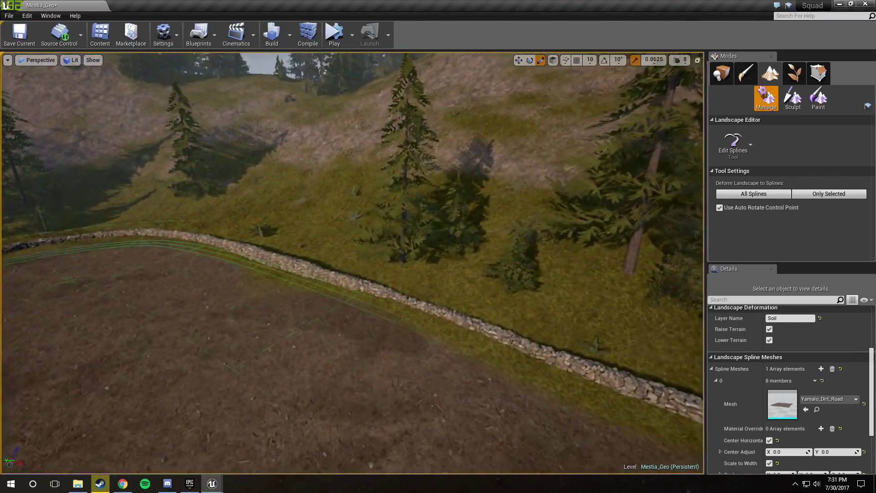
{"action": "right_click_drag", "start_coordinate": [352, 263], "coordinate": [484, 304]}
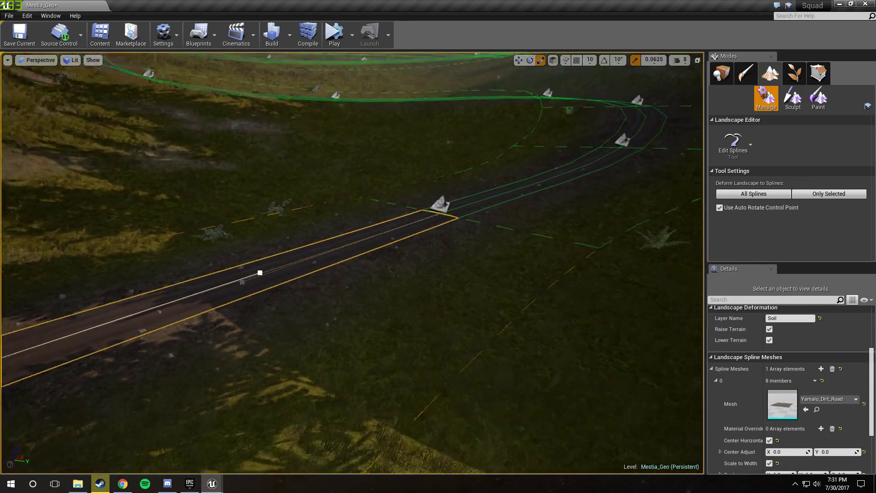
{"action": "right_click_drag", "start_coordinate": [404, 349], "coordinate": [404, 373]}
{"action": "key", "text": "g"}
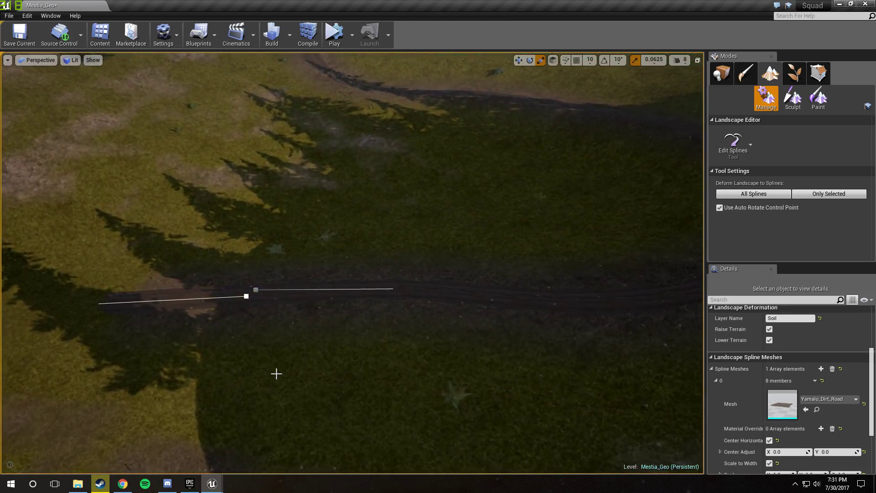
{"action": "right_click_drag", "start_coordinate": [276, 374], "coordinate": [386, 324]}
{"action": "key", "text": "g"}
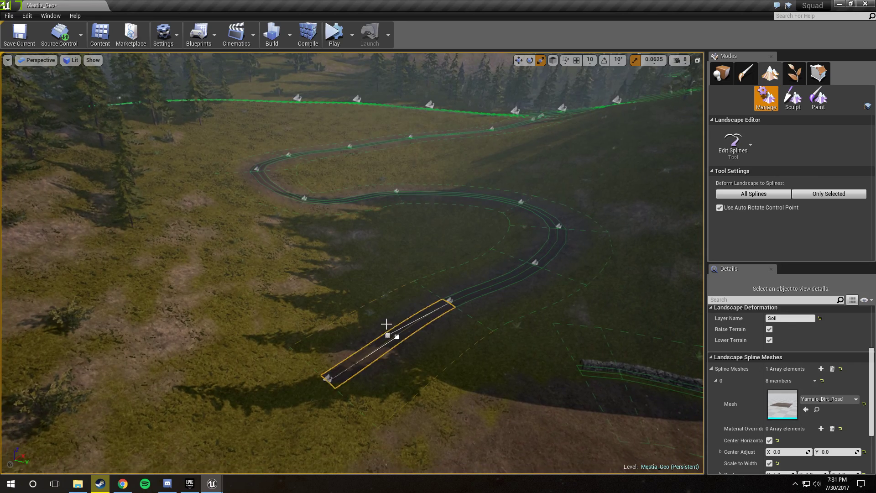
Step: Select all connected control points of the S-shaped road spline and delete them without joining the attached segments
{"action": "left_click", "coordinate": [449, 301]}
{"action": "key", "text": "ctrl+a"}
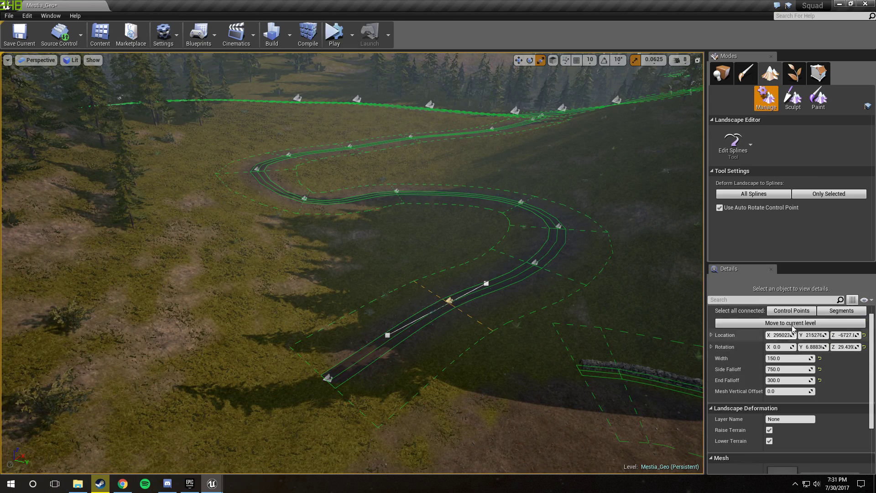
{"action": "key", "text": "Delete"}
{"action": "left_click", "coordinate": [497, 263]}
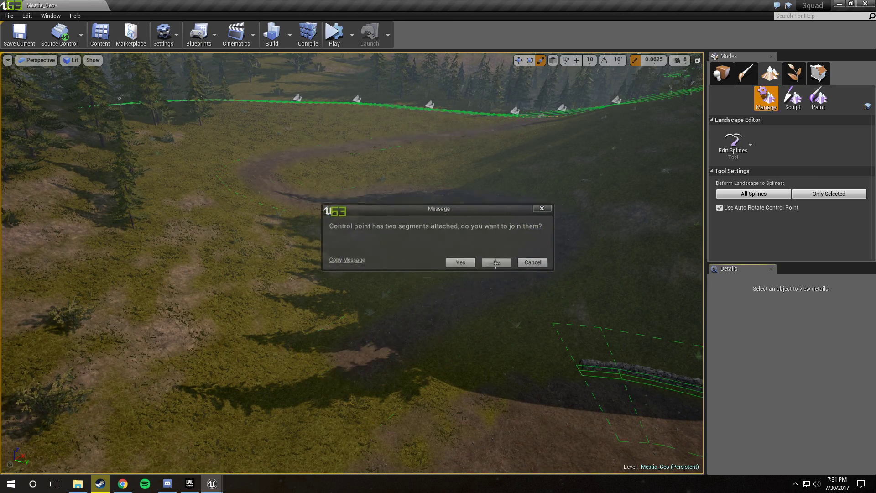
{"action": "right_click_drag", "start_coordinate": [496, 263], "coordinate": [473, 244]}
{"action": "mouse_move", "coordinate": [351, 262]}
{"action": "right_mouse_down"}
{"action": "mouse_move", "coordinate": [319, 264]}
{"action": "mouse_move", "coordinate": [306, 279]}
{"action": "mouse_move", "coordinate": [364, 310]}
{"action": "mouse_move", "coordinate": [393, 305]}
{"action": "mouse_move", "coordinate": [351, 306]}
{"action": "mouse_move", "coordinate": [352, 314]}
{"action": "right_mouse_up"}
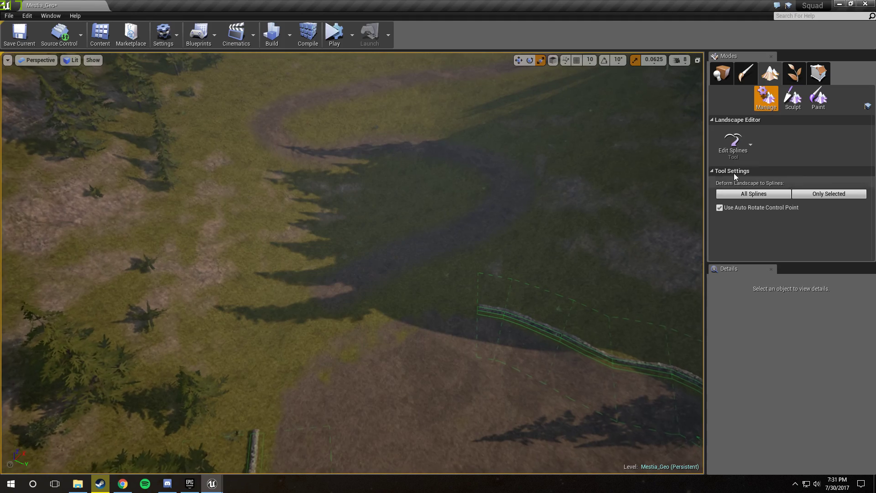
Step: Paint the Dead_Grass layer over the lower part of the leftover soil track on the hillside
{"action": "left_click", "coordinate": [817, 97]}
{"action": "scroll", "coordinate": [767, 216], "scroll_direction": "down", "scroll_amount": 5}
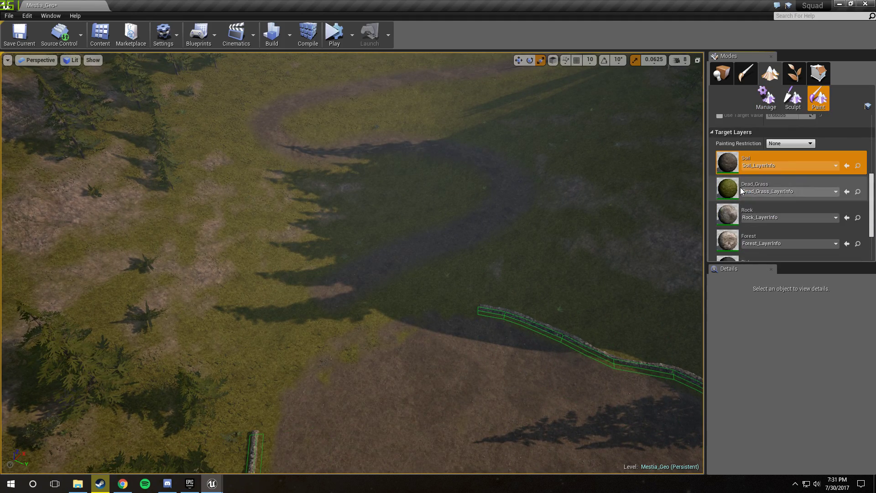
{"action": "left_click", "coordinate": [776, 188]}
{"action": "mouse_move", "coordinate": [324, 290]}
{"action": "left_mouse_down"}
{"action": "mouse_move", "coordinate": [449, 242]}
{"action": "mouse_move", "coordinate": [303, 280]}
{"action": "left_mouse_up"}
{"action": "right_click_drag", "start_coordinate": [303, 281], "coordinate": [379, 250]}
Step: Set the paint tool strength to 0.385321 and paint a Soil track down the hillside from the remaining bend
{"action": "left_click", "coordinate": [726, 161]}
{"action": "scroll", "coordinate": [770, 172], "scroll_direction": "up", "scroll_amount": 3}
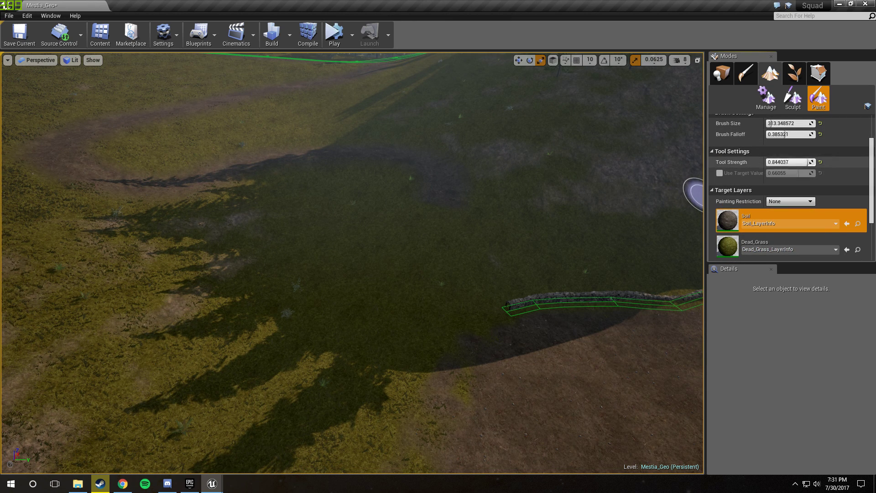
{"action": "right_click_drag", "start_coordinate": [269, 185], "coordinate": [299, 187]}
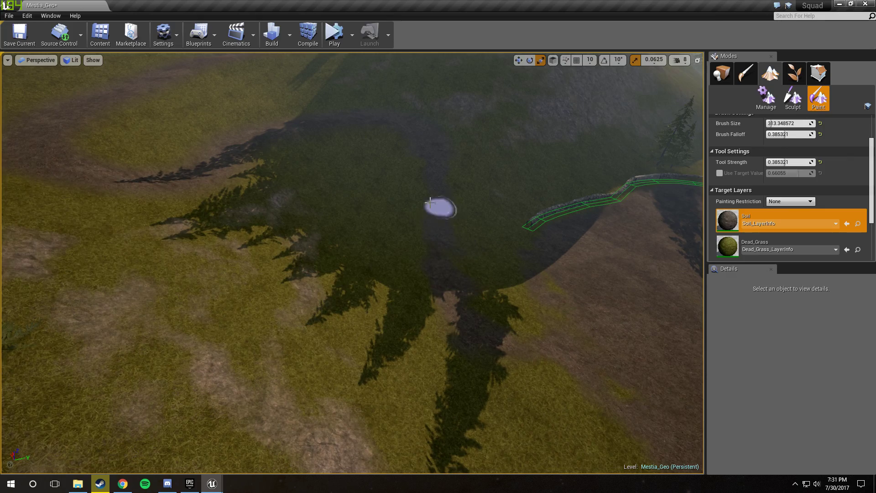
{"action": "right_click_drag", "start_coordinate": [425, 143], "coordinate": [419, 201]}
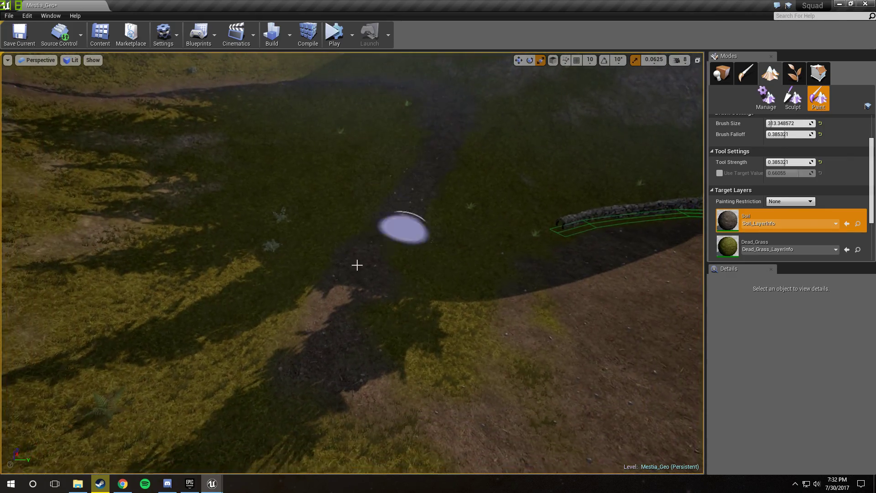